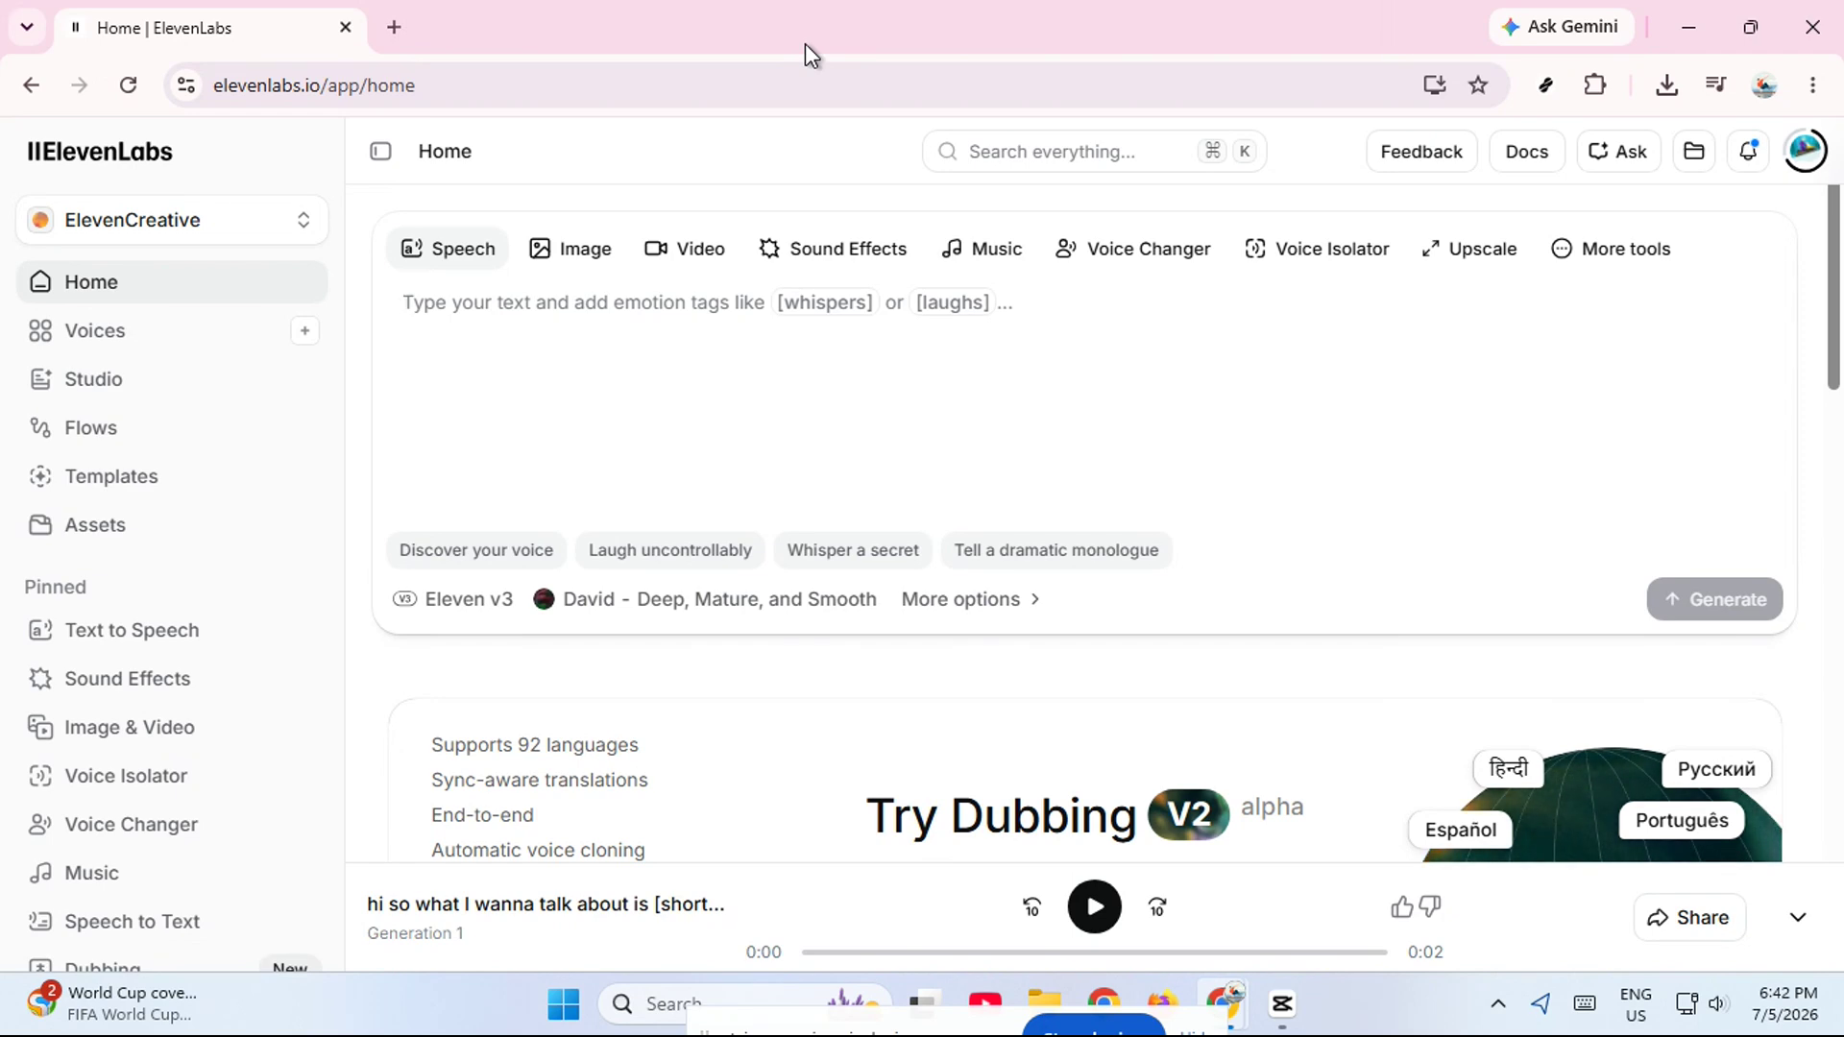
- Open the Text to Speech tool and choose the voice David - Deep, Mature, and Smooth, stopping its preview
{"action": "left_click", "coordinate": [126, 634]}
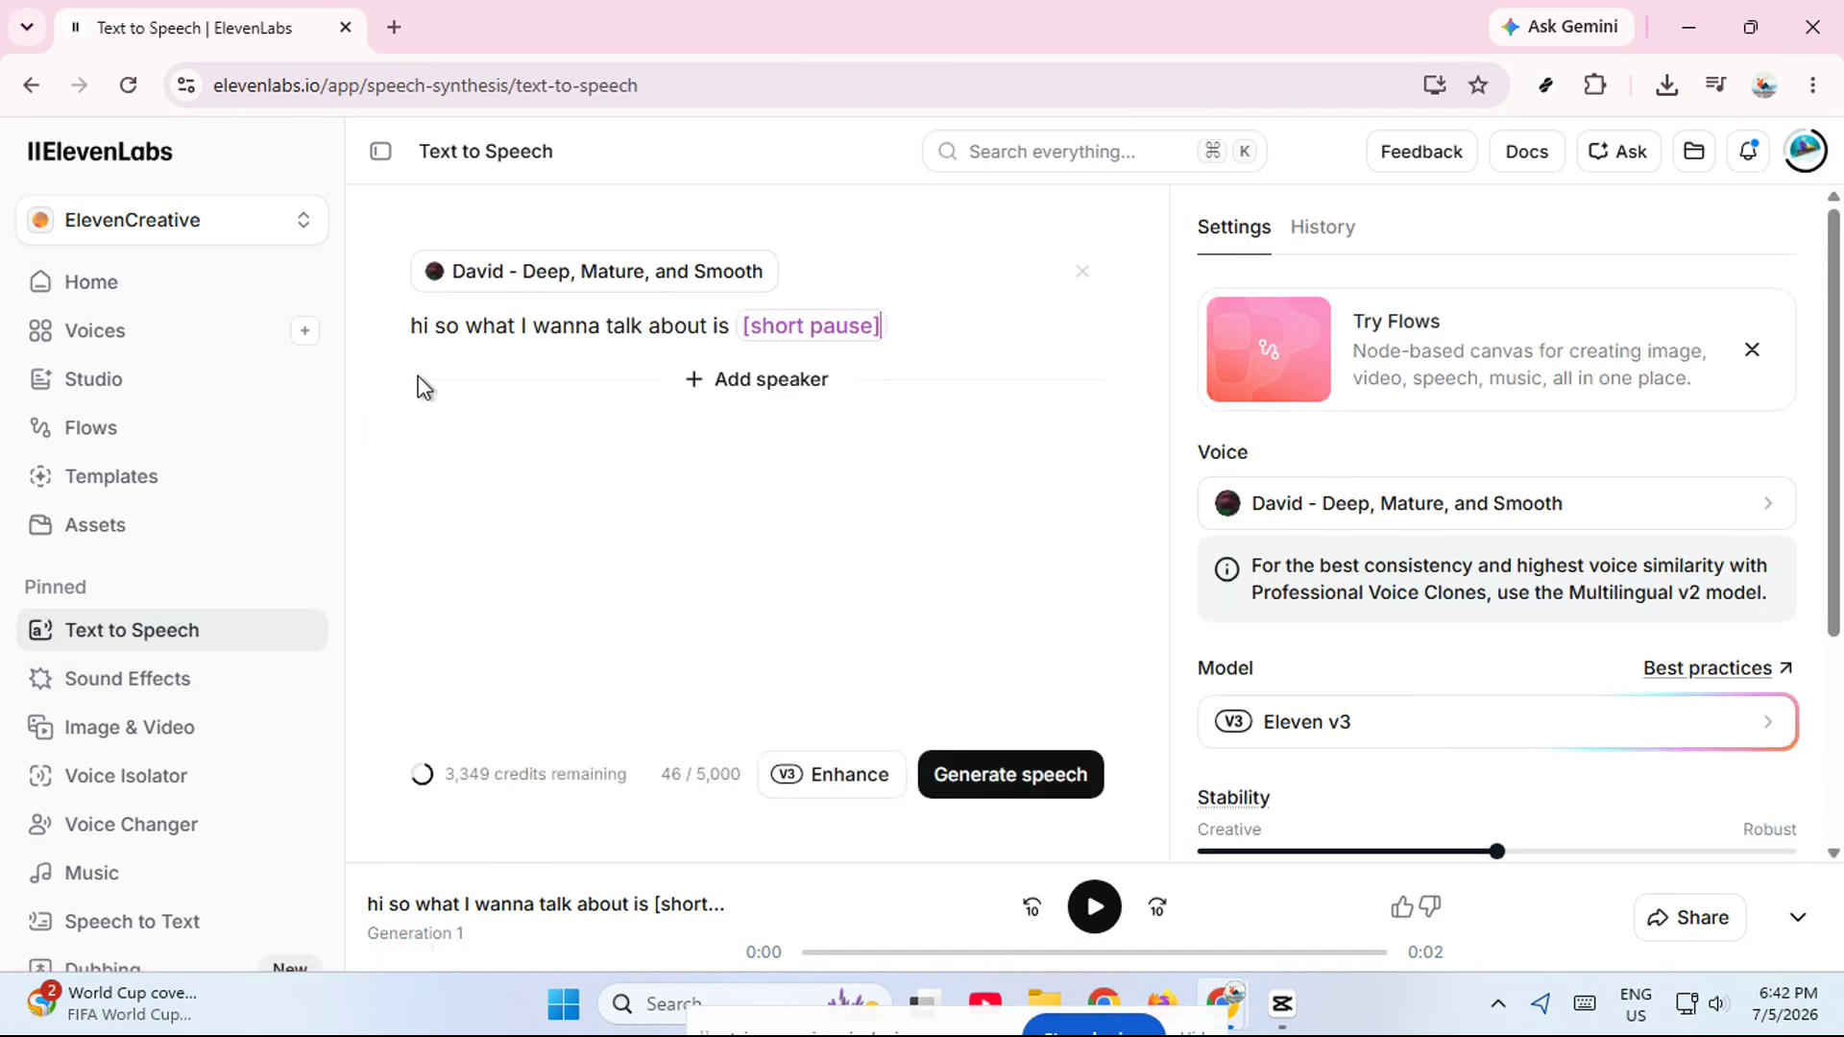
{"action": "left_click_drag", "start_coordinate": [409, 344], "coordinate": [884, 329]}
{"action": "left_click", "coordinate": [1082, 416]}
{"action": "left_click", "coordinate": [1340, 504]}
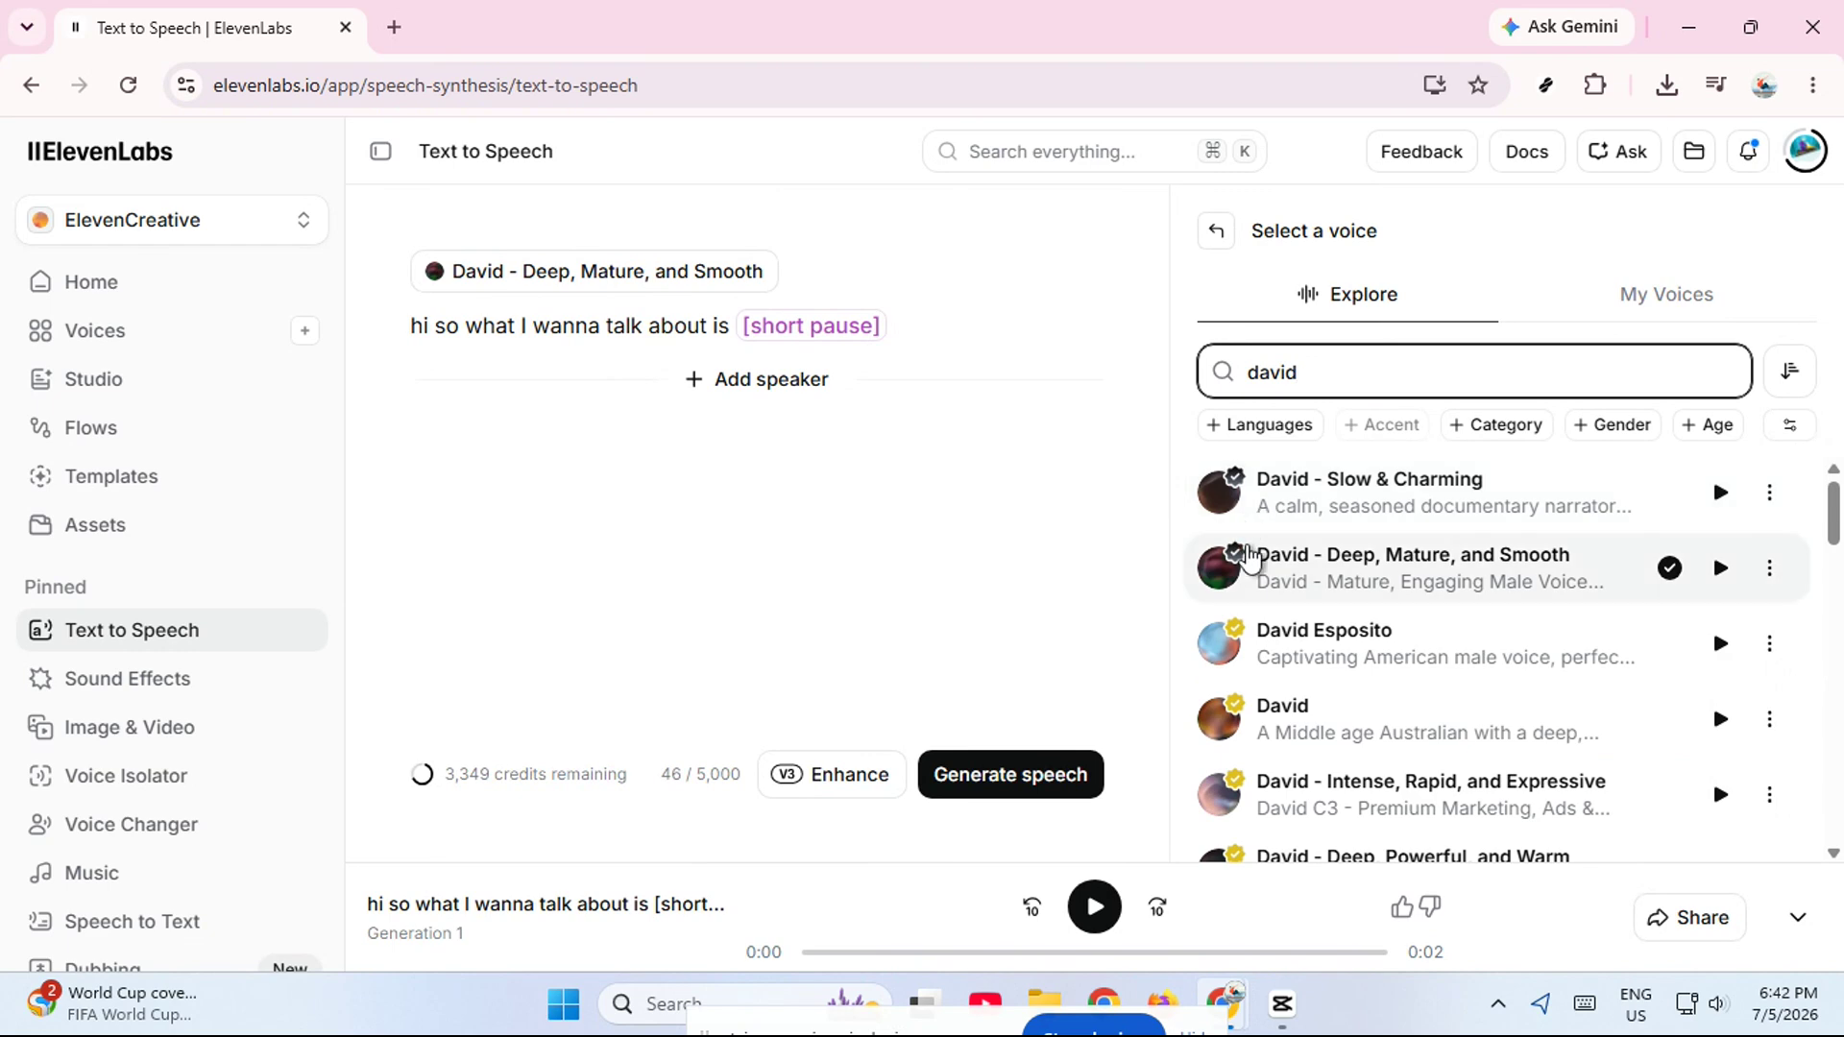
{"action": "left_click", "coordinate": [1234, 557]}
{"action": "left_click", "coordinate": [852, 559]}
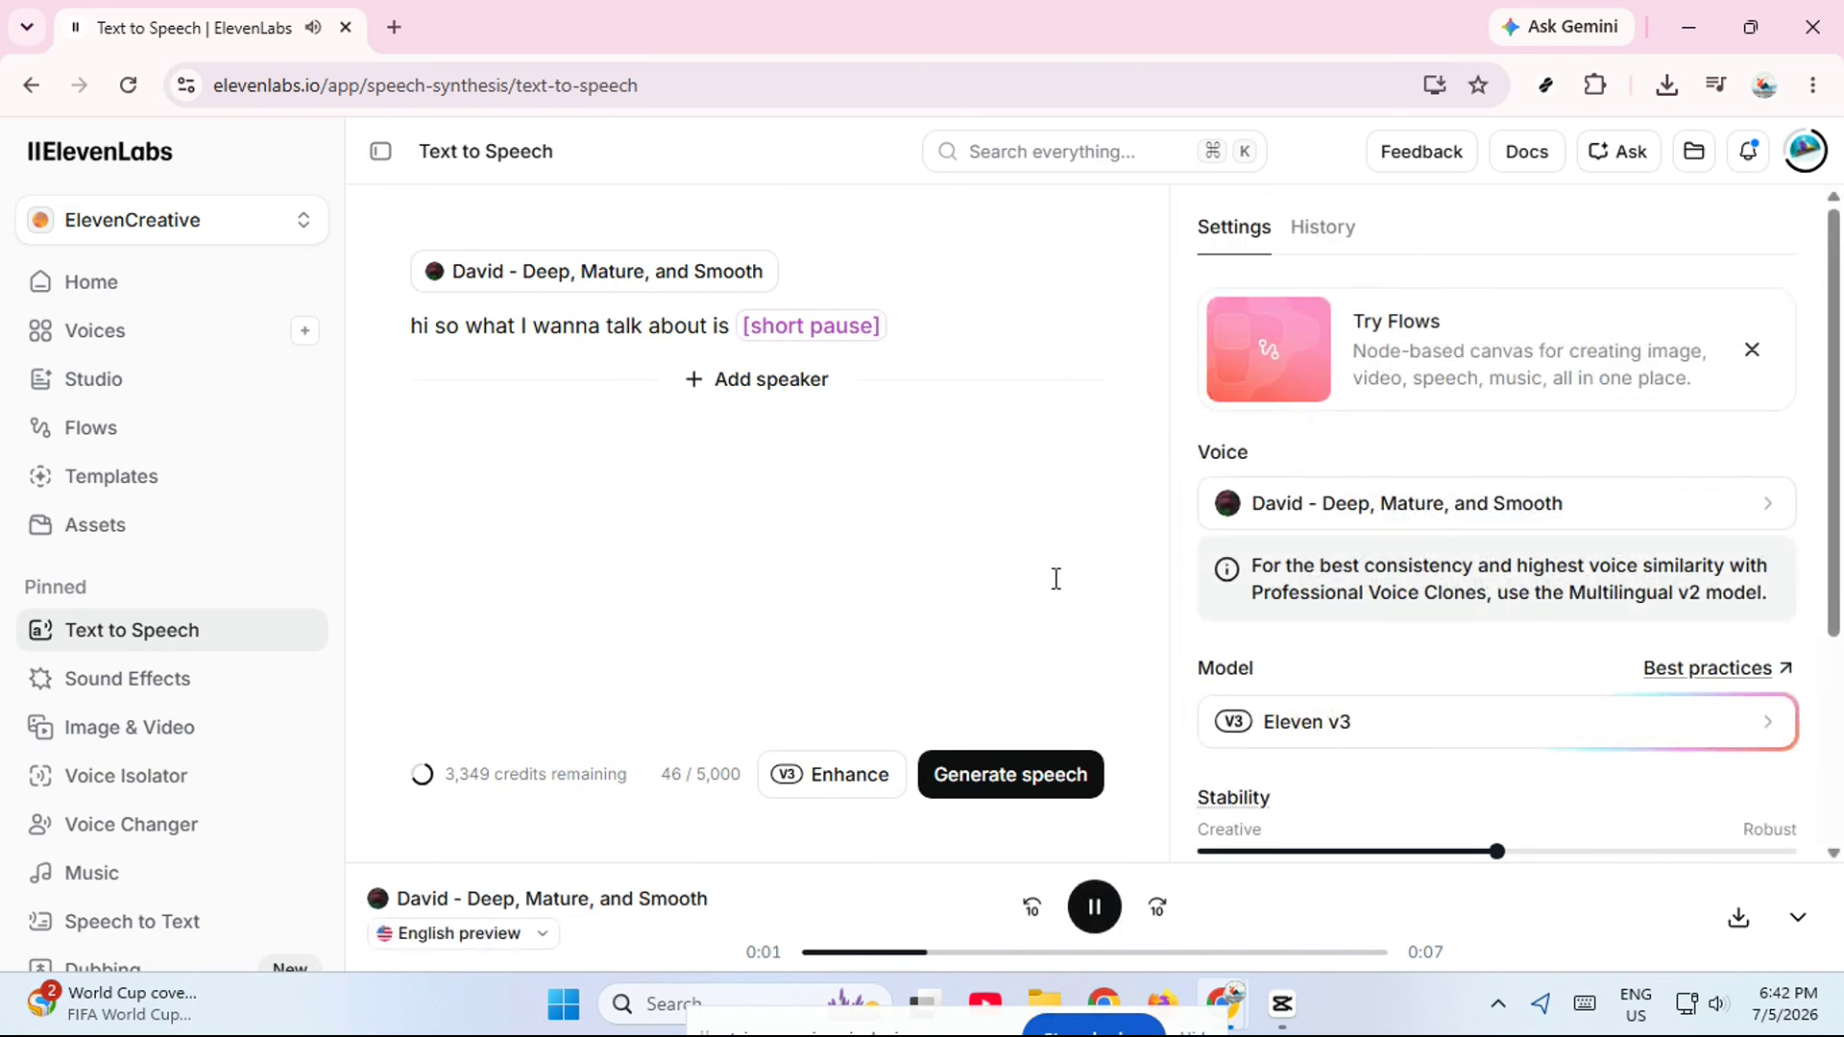
{"action": "left_click", "coordinate": [1087, 897]}
- Generate speech from the entered text and try to download the first generation from the audio player
{"action": "scroll", "coordinate": [1379, 688], "scroll_direction": "down", "scroll_amount": 3}
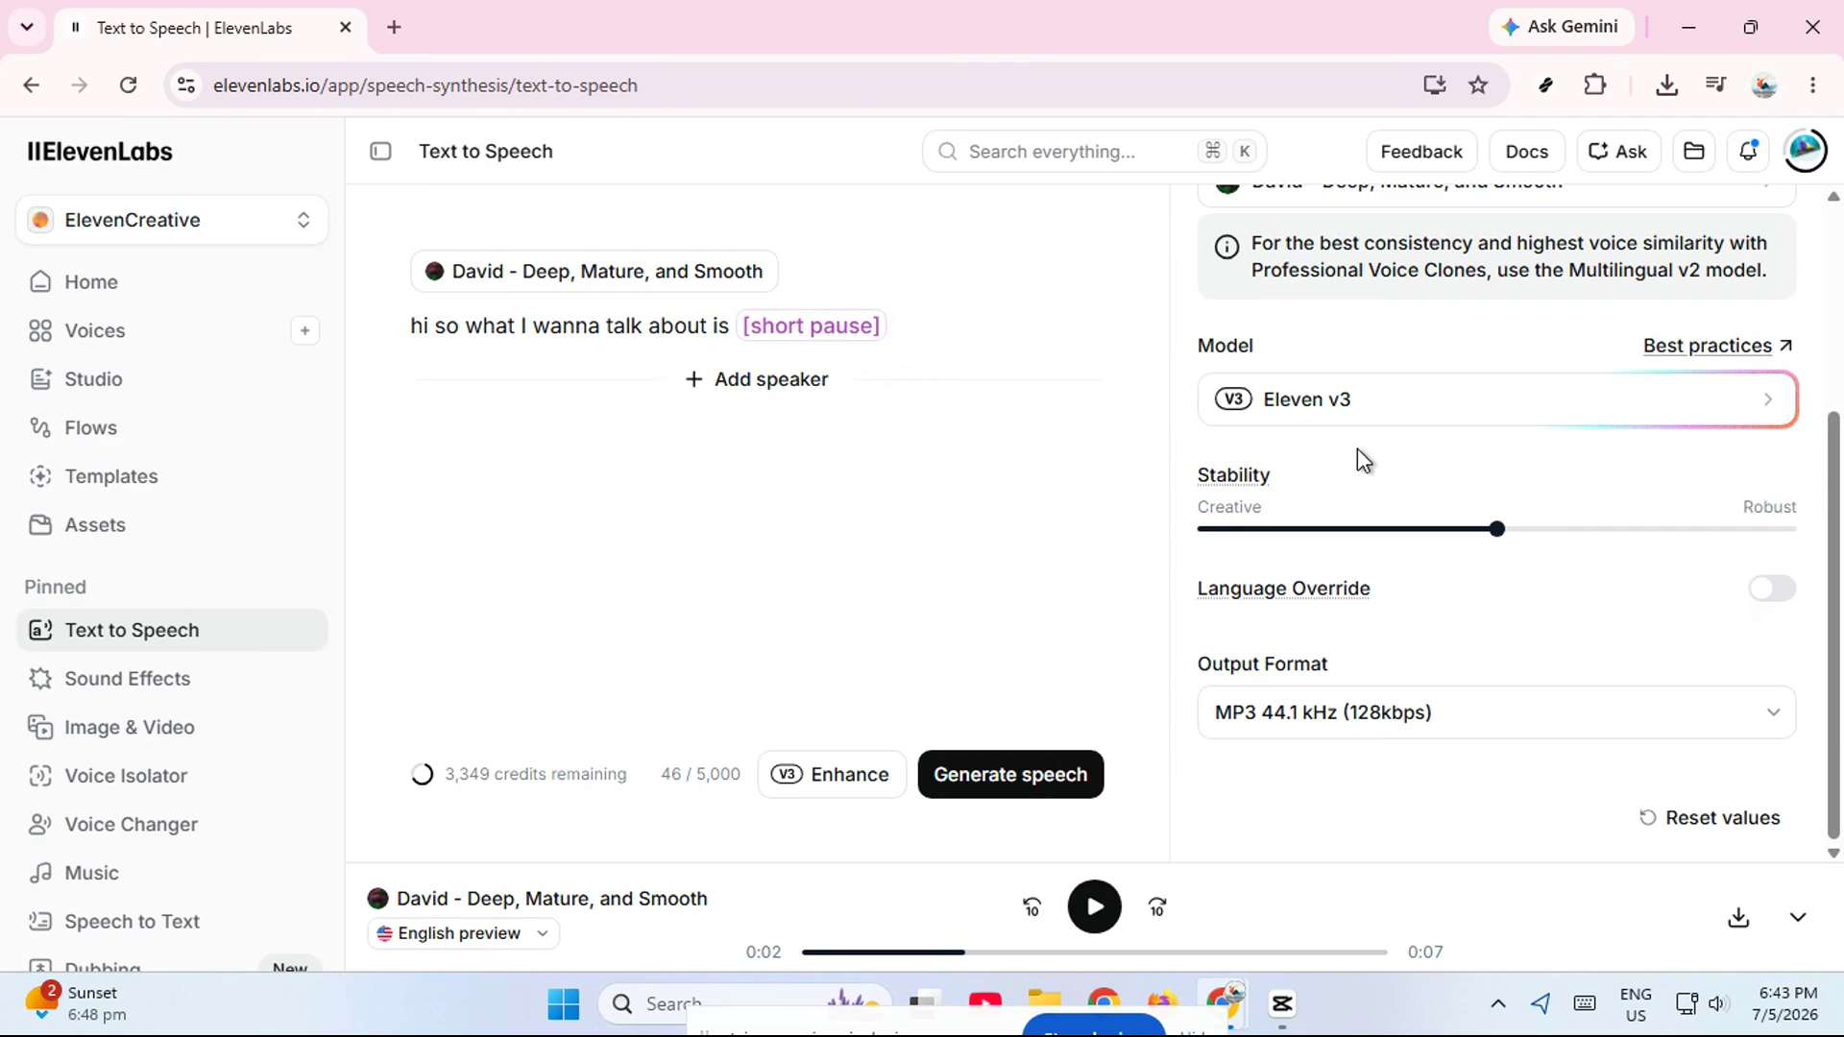
{"action": "left_click", "coordinate": [943, 775]}
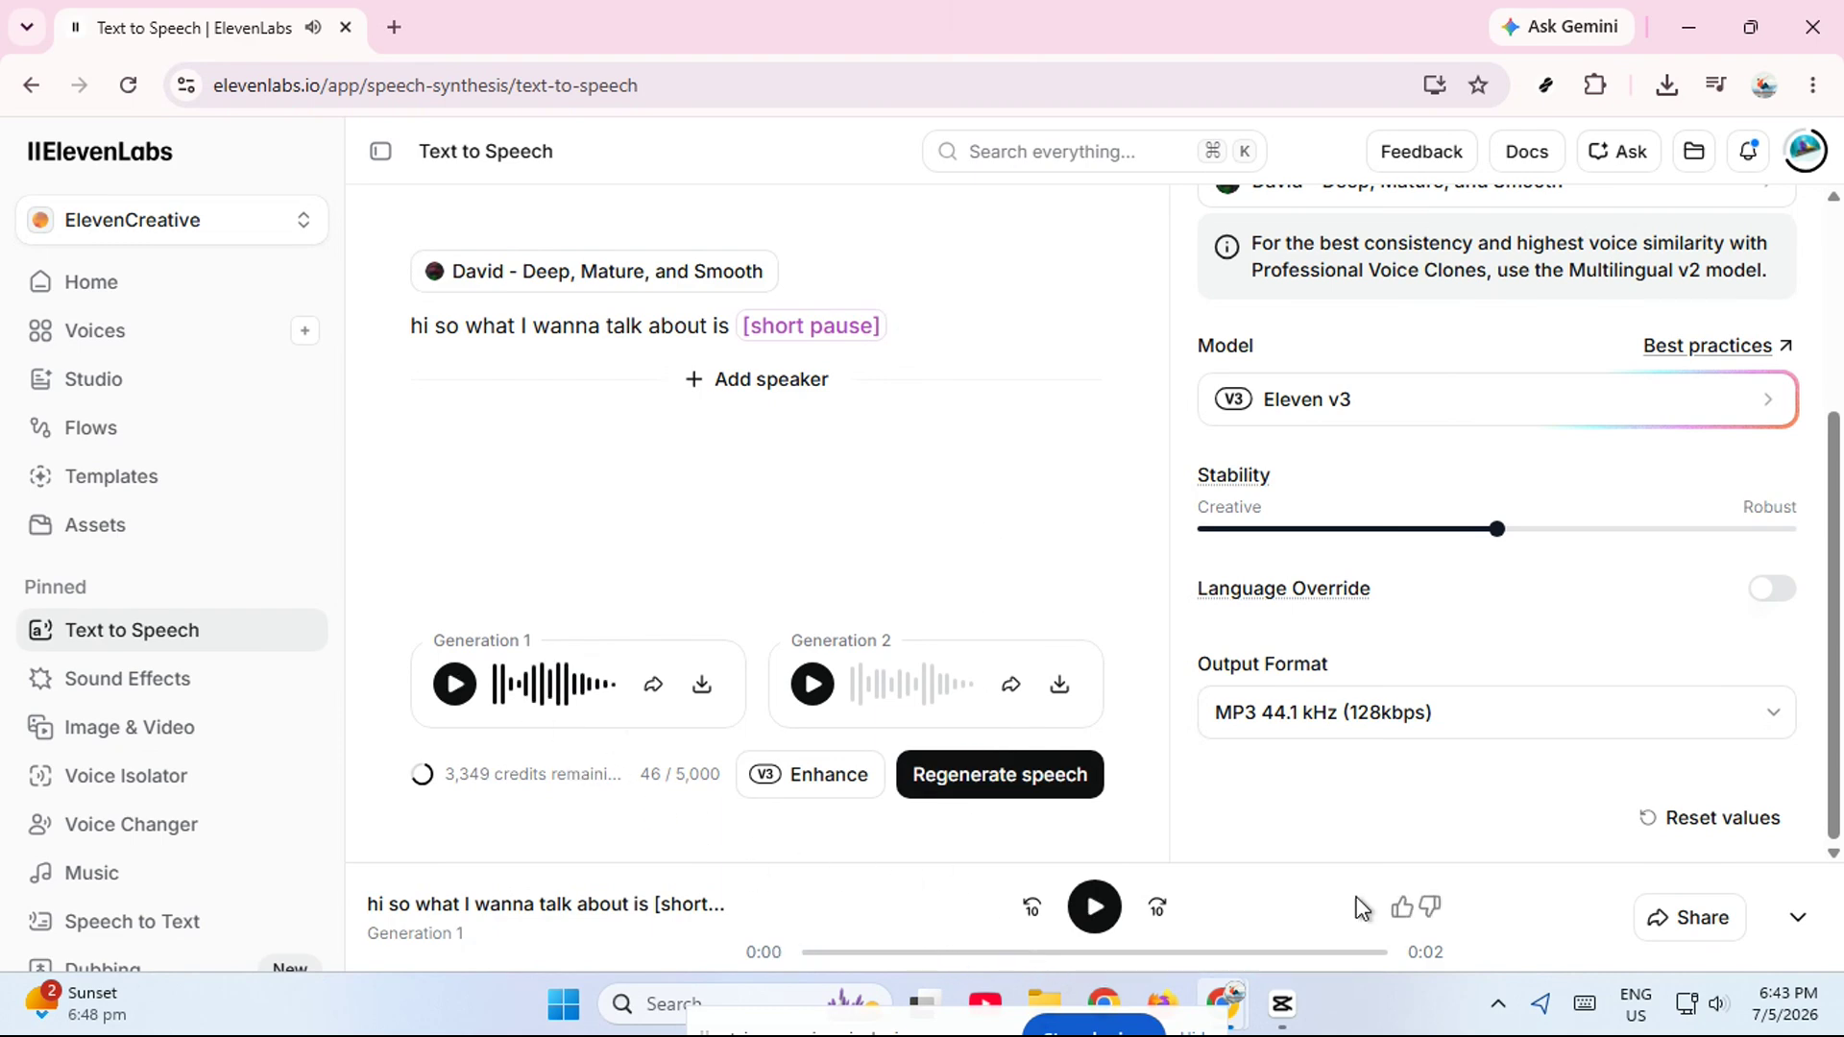
{"action": "left_click", "coordinate": [1797, 917]}
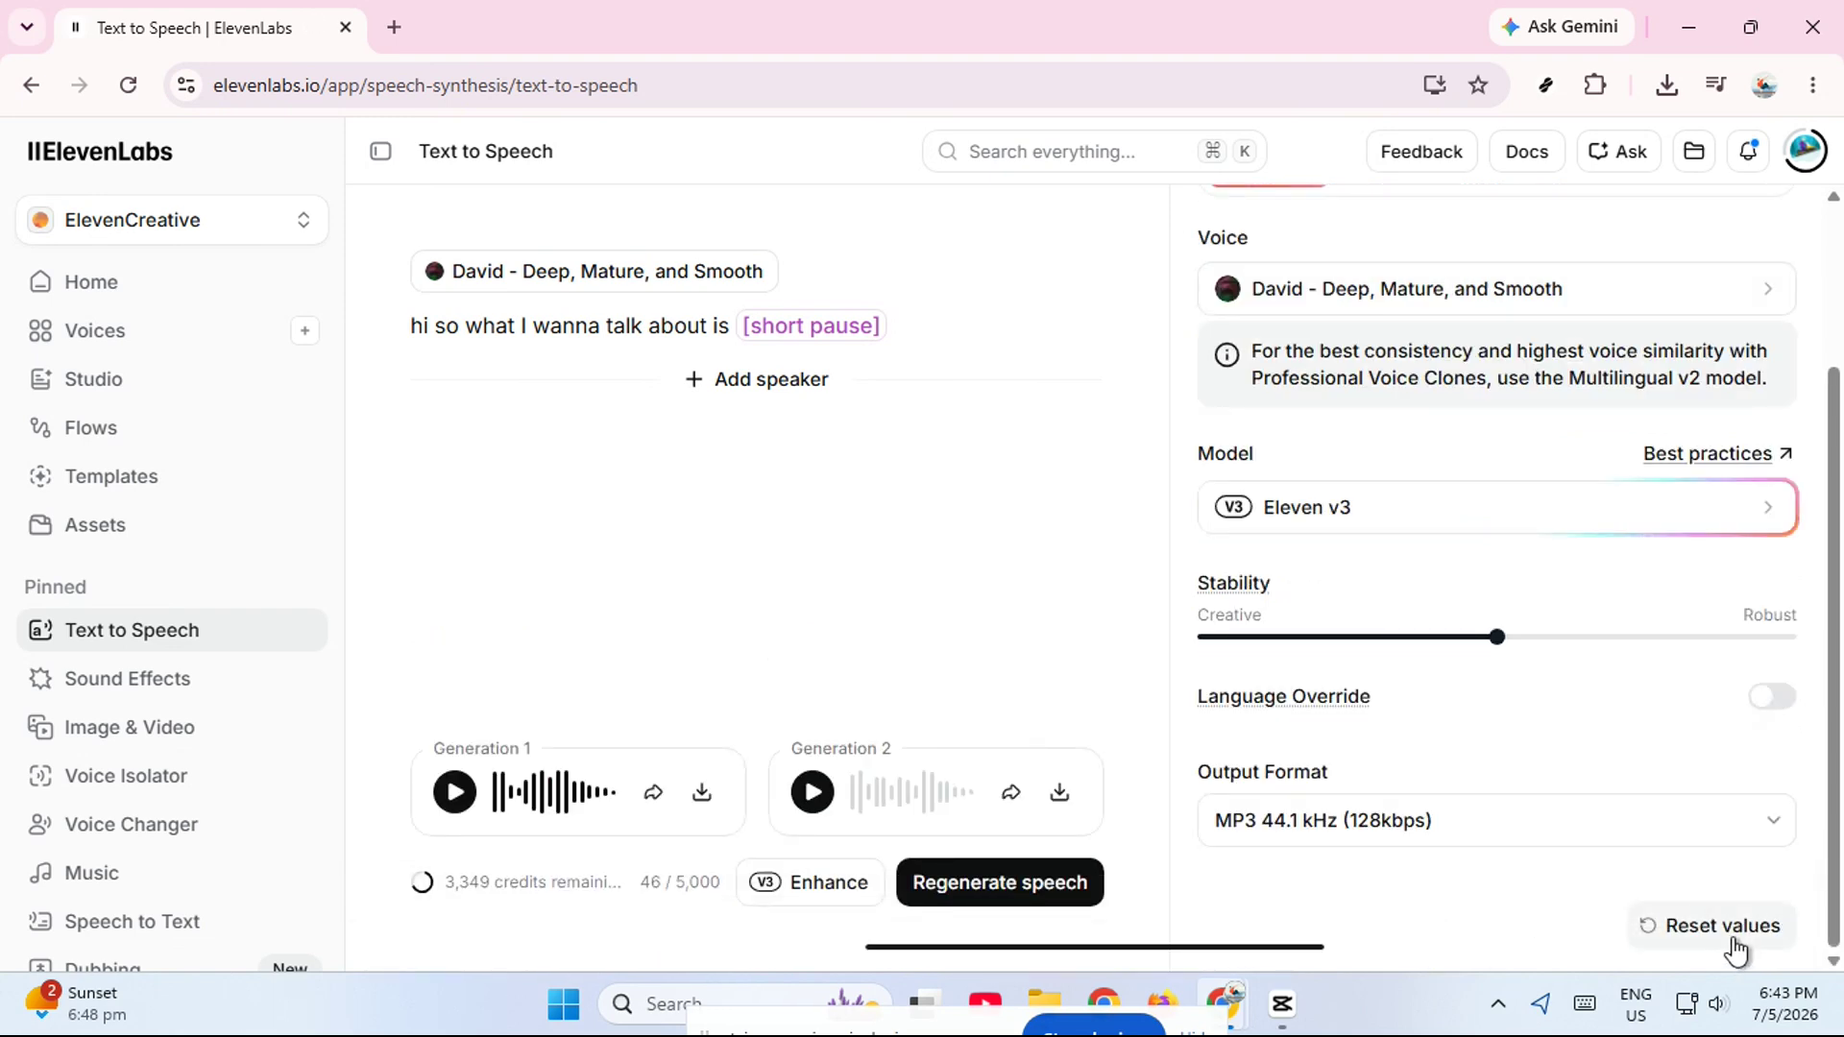
{"action": "left_click", "coordinate": [1287, 946]}
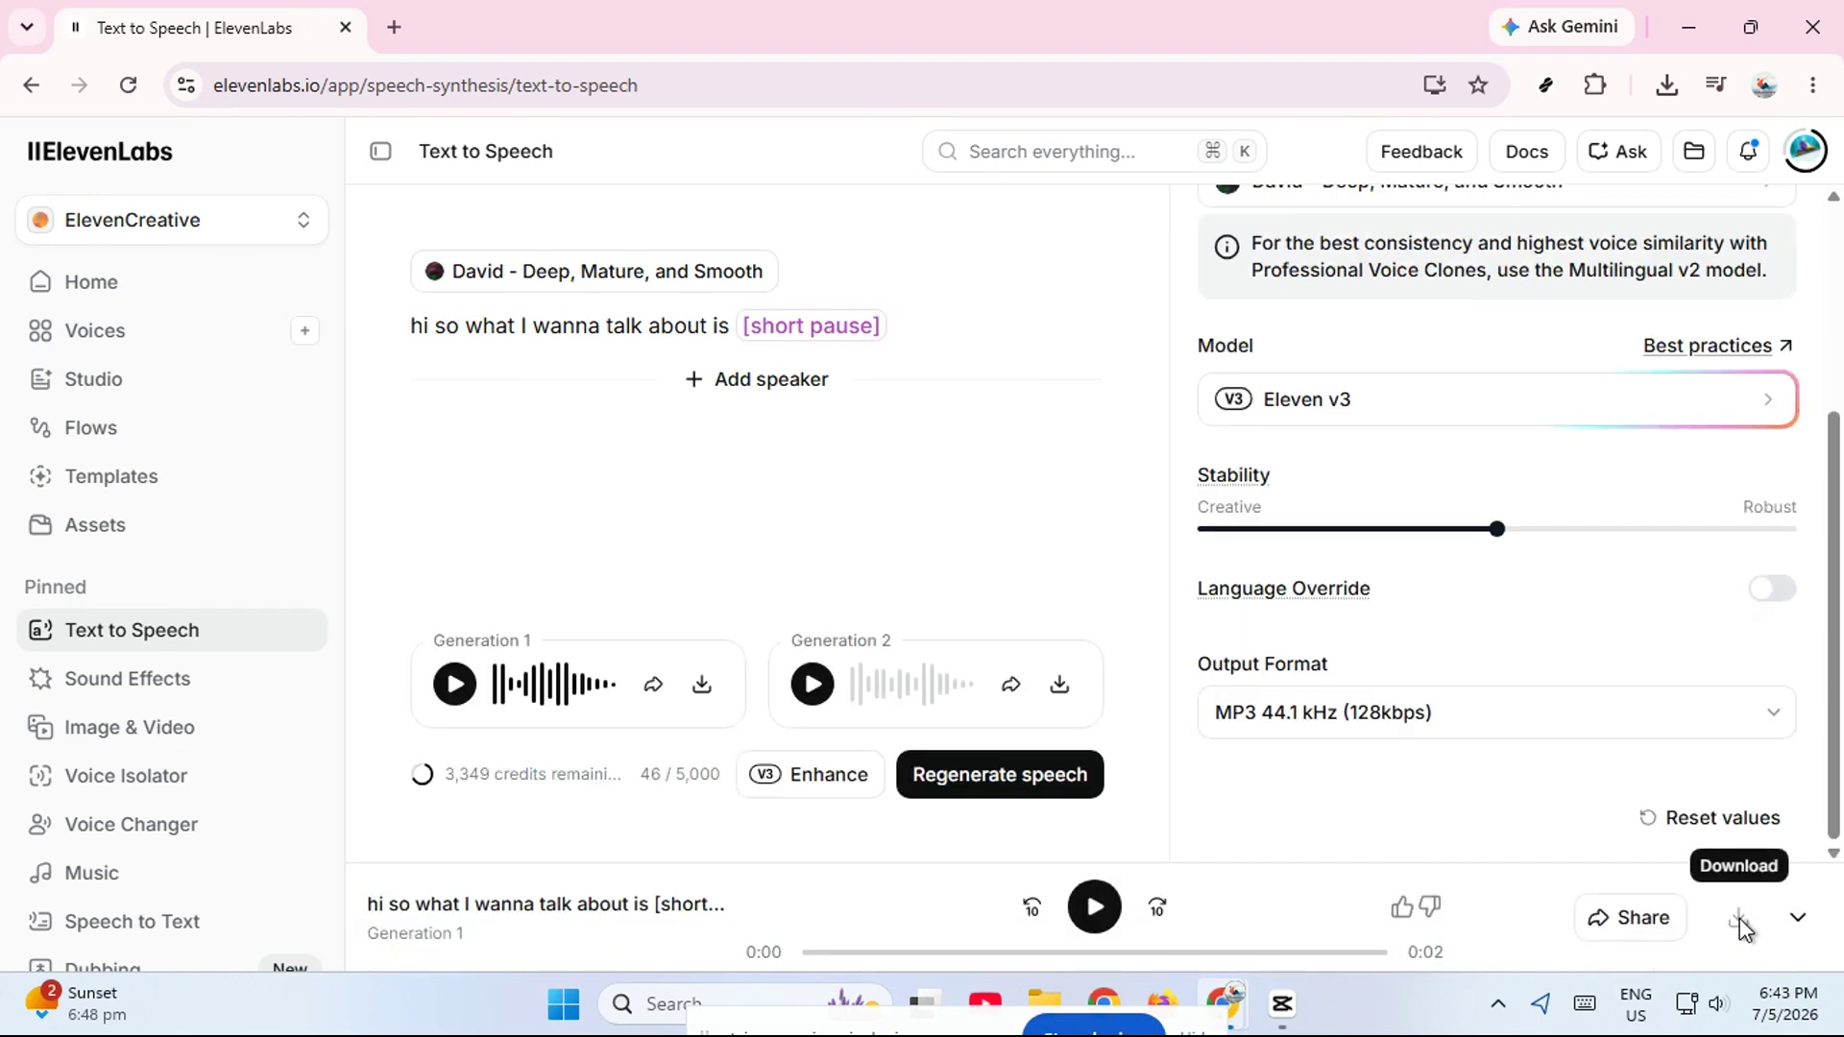
{"action": "left_click", "coordinate": [1739, 921]}
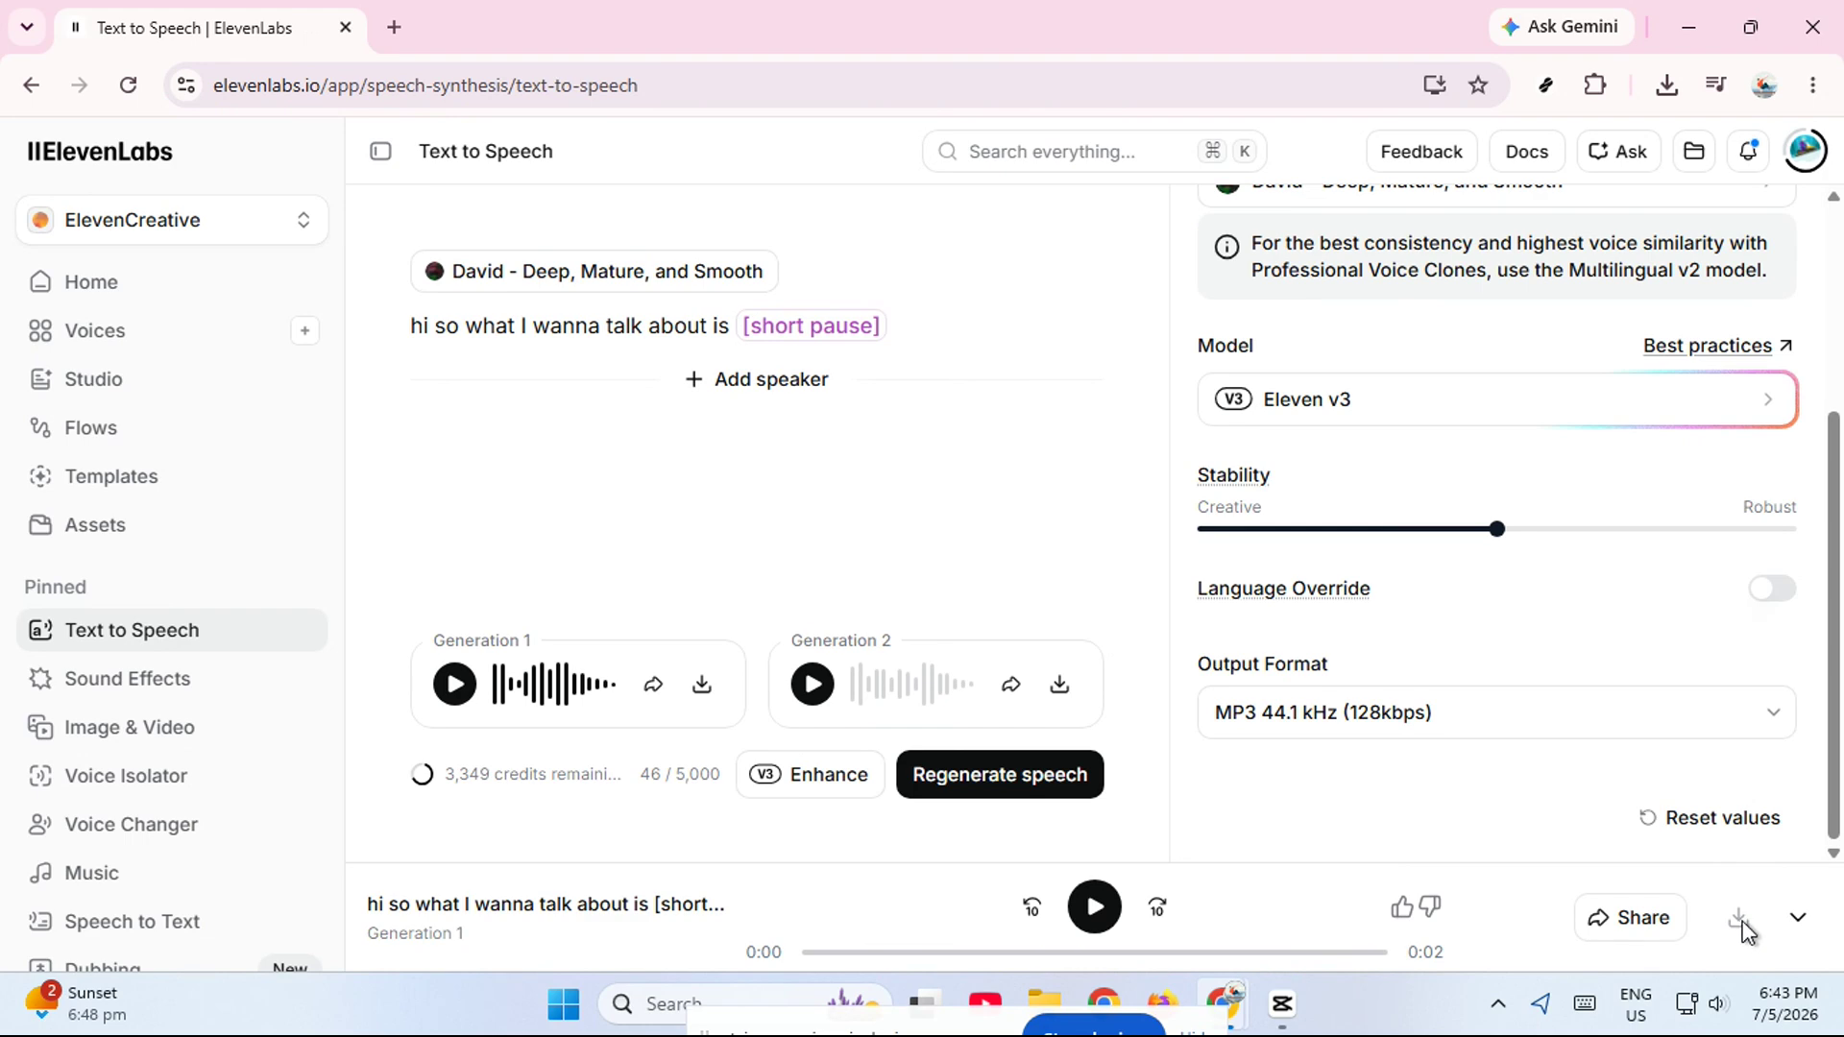
- Play a moment of the first generation and regenerate the speech with the same text
{"action": "left_click", "coordinate": [1095, 913]}
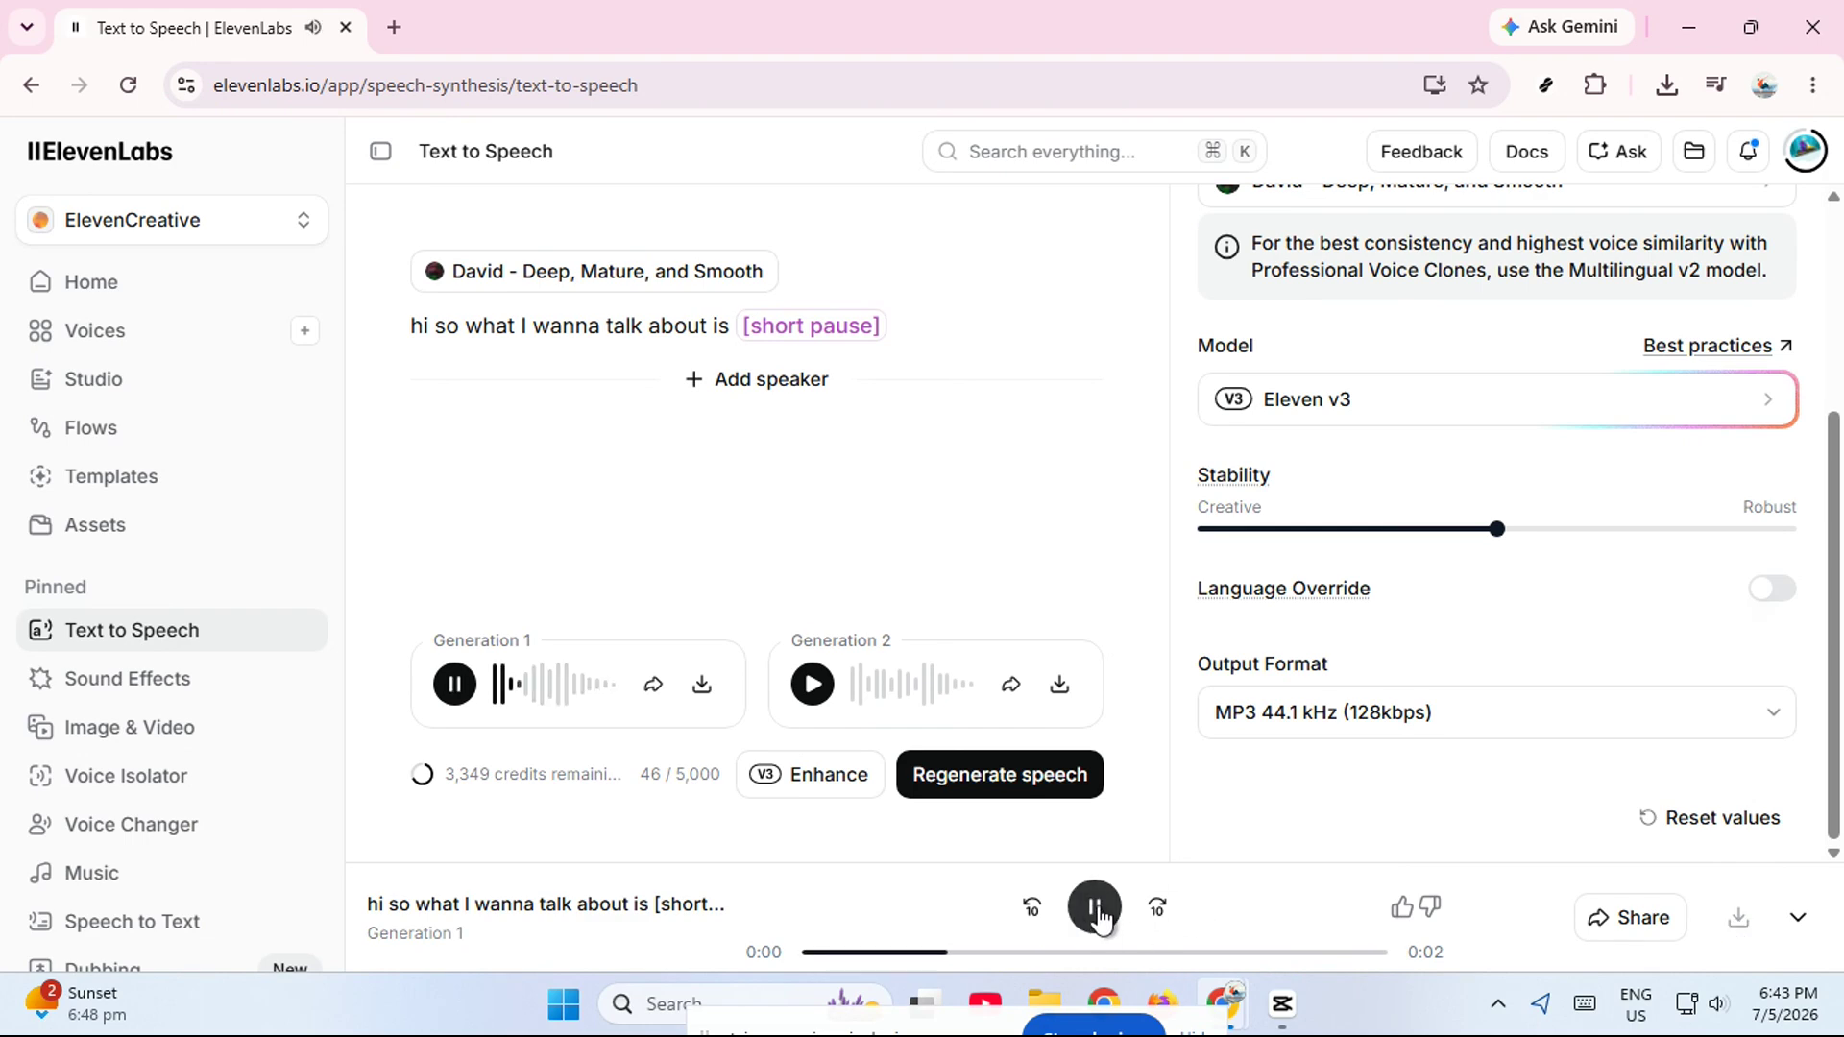
{"action": "left_click", "coordinate": [1107, 915]}
{"action": "scroll", "coordinate": [1426, 432], "scroll_direction": "up", "scroll_amount": 3}
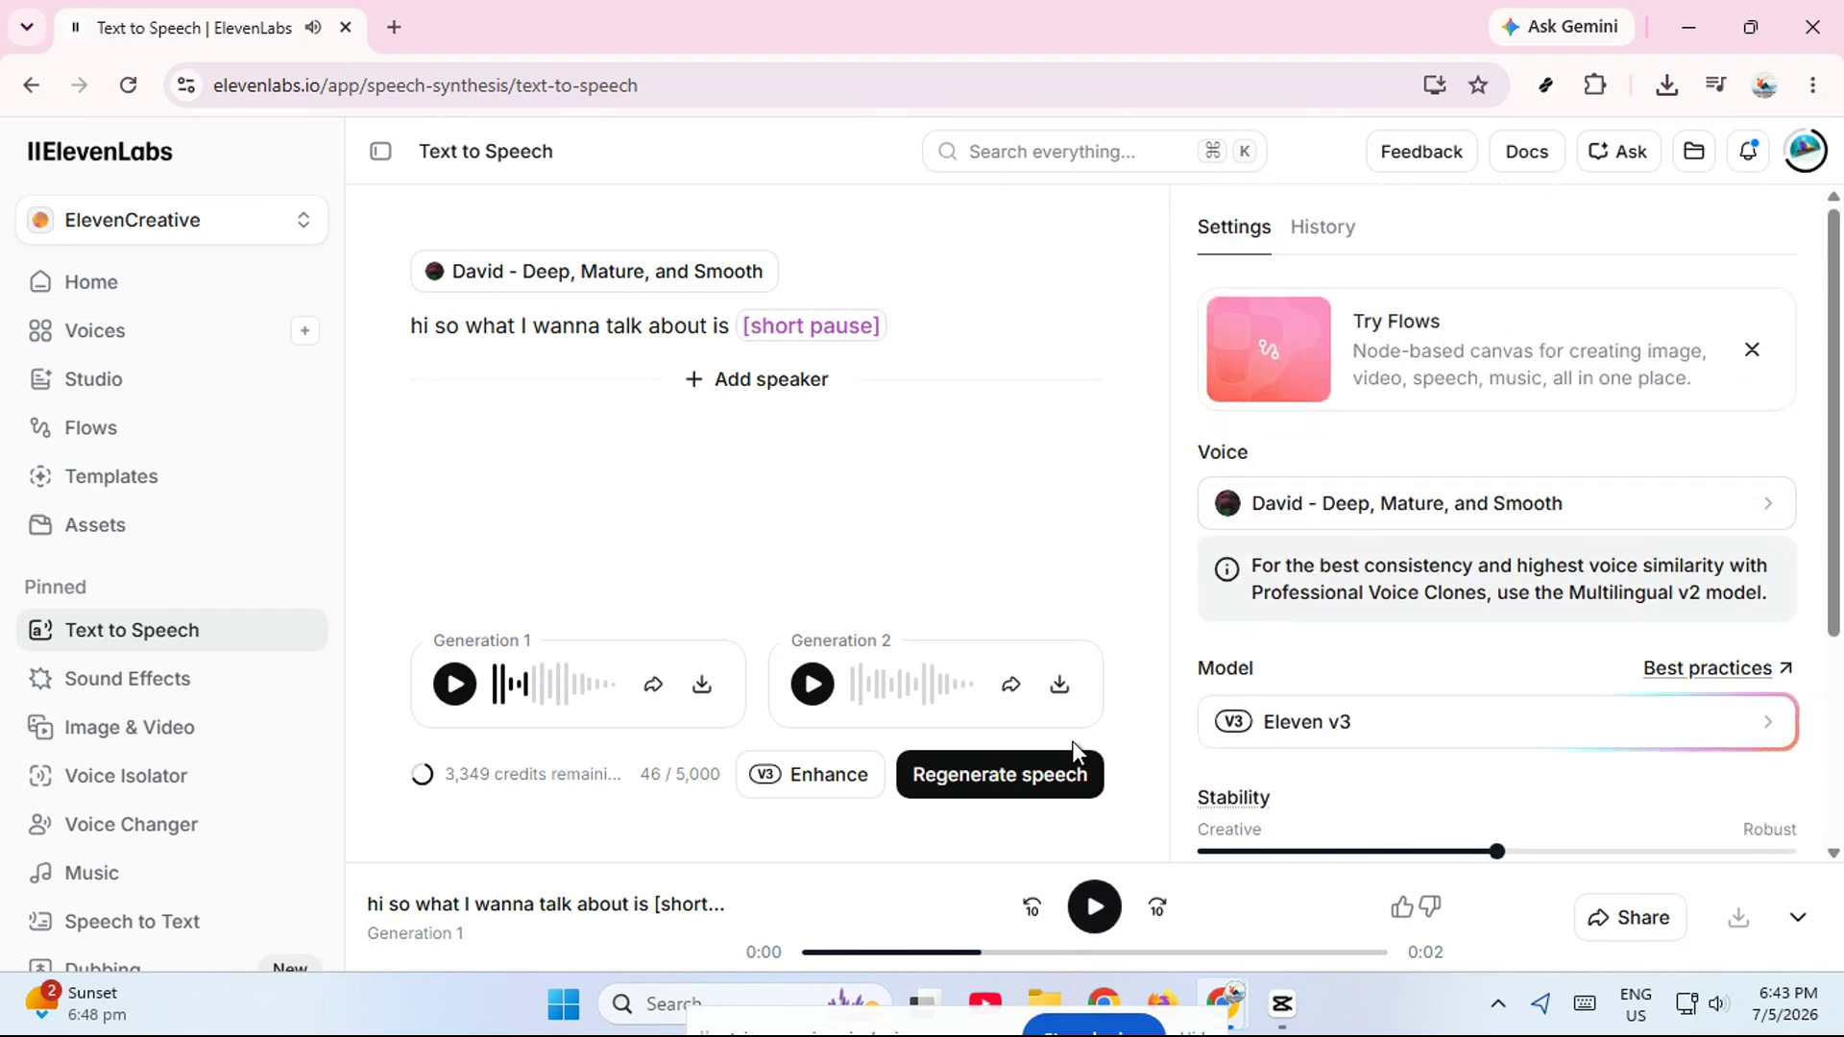
{"action": "left_click", "coordinate": [1060, 769]}
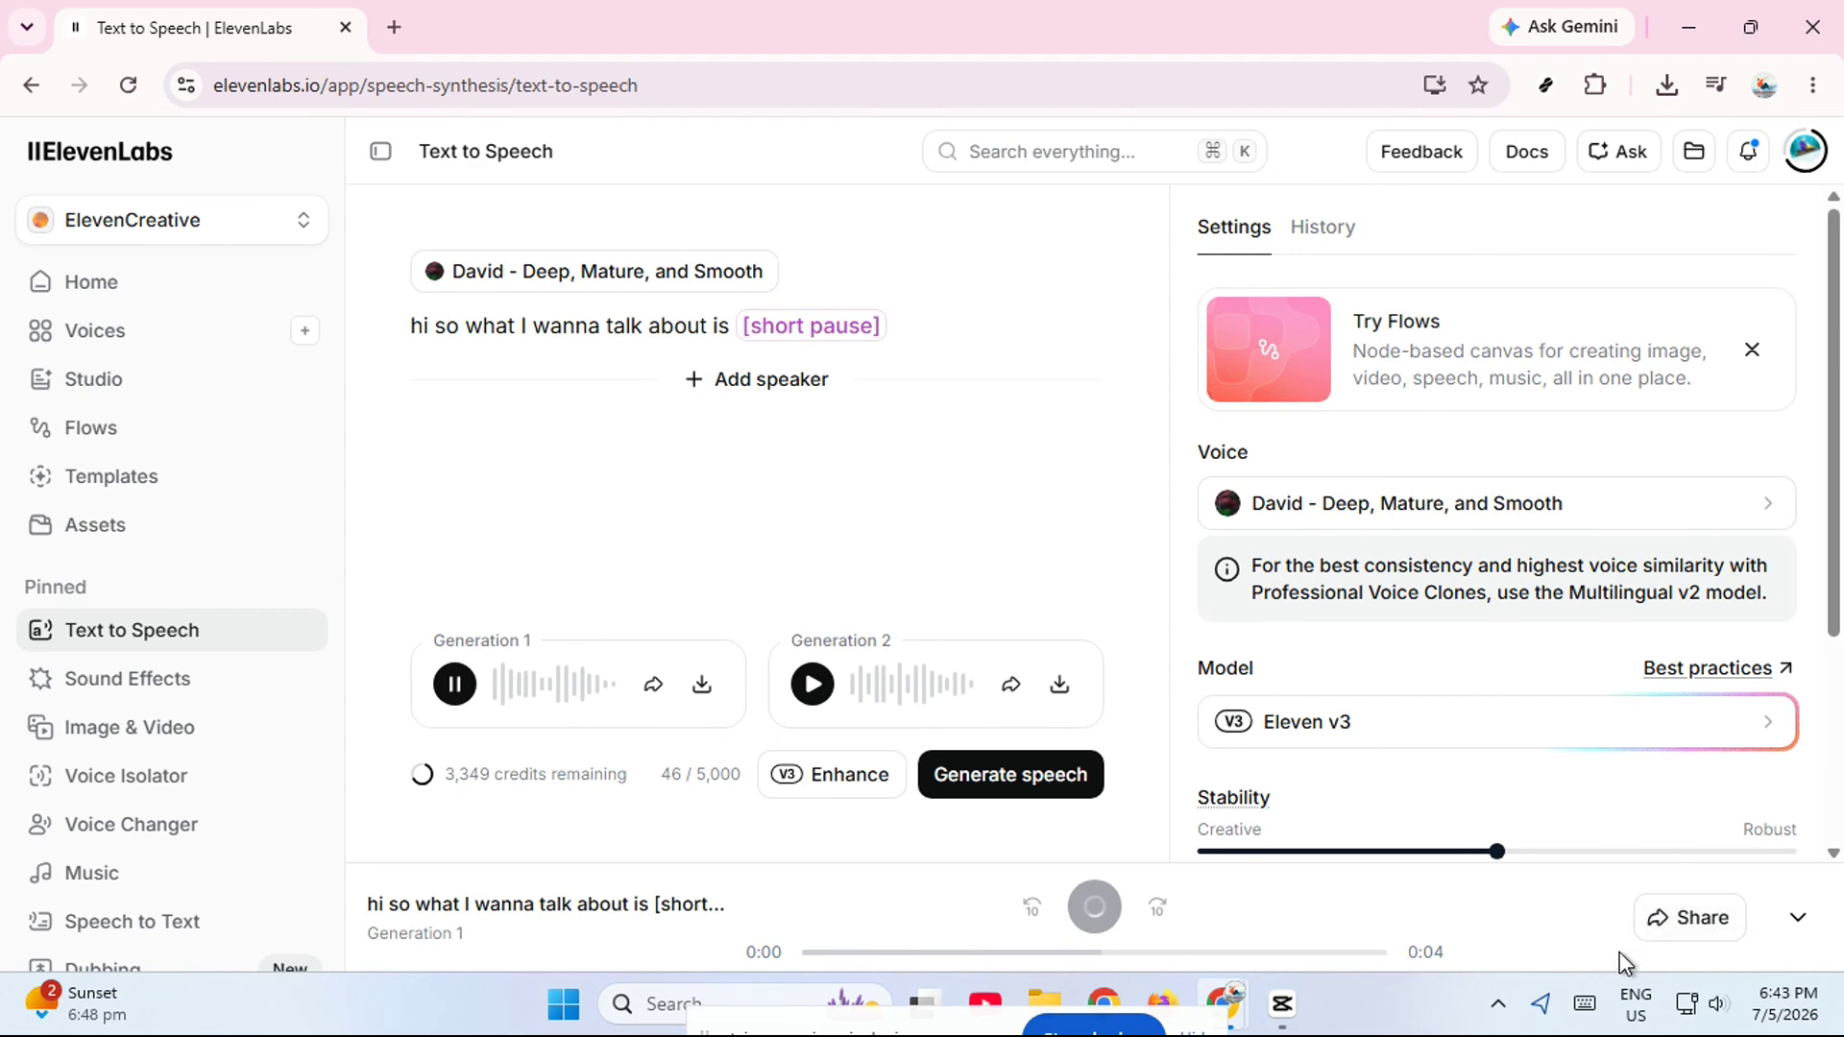
- Download the newest generation from the speech history as an MP3 at 44.1kHz / 128kbps
{"action": "left_click", "coordinate": [1333, 230]}
{"action": "left_click", "coordinate": [1754, 493]}
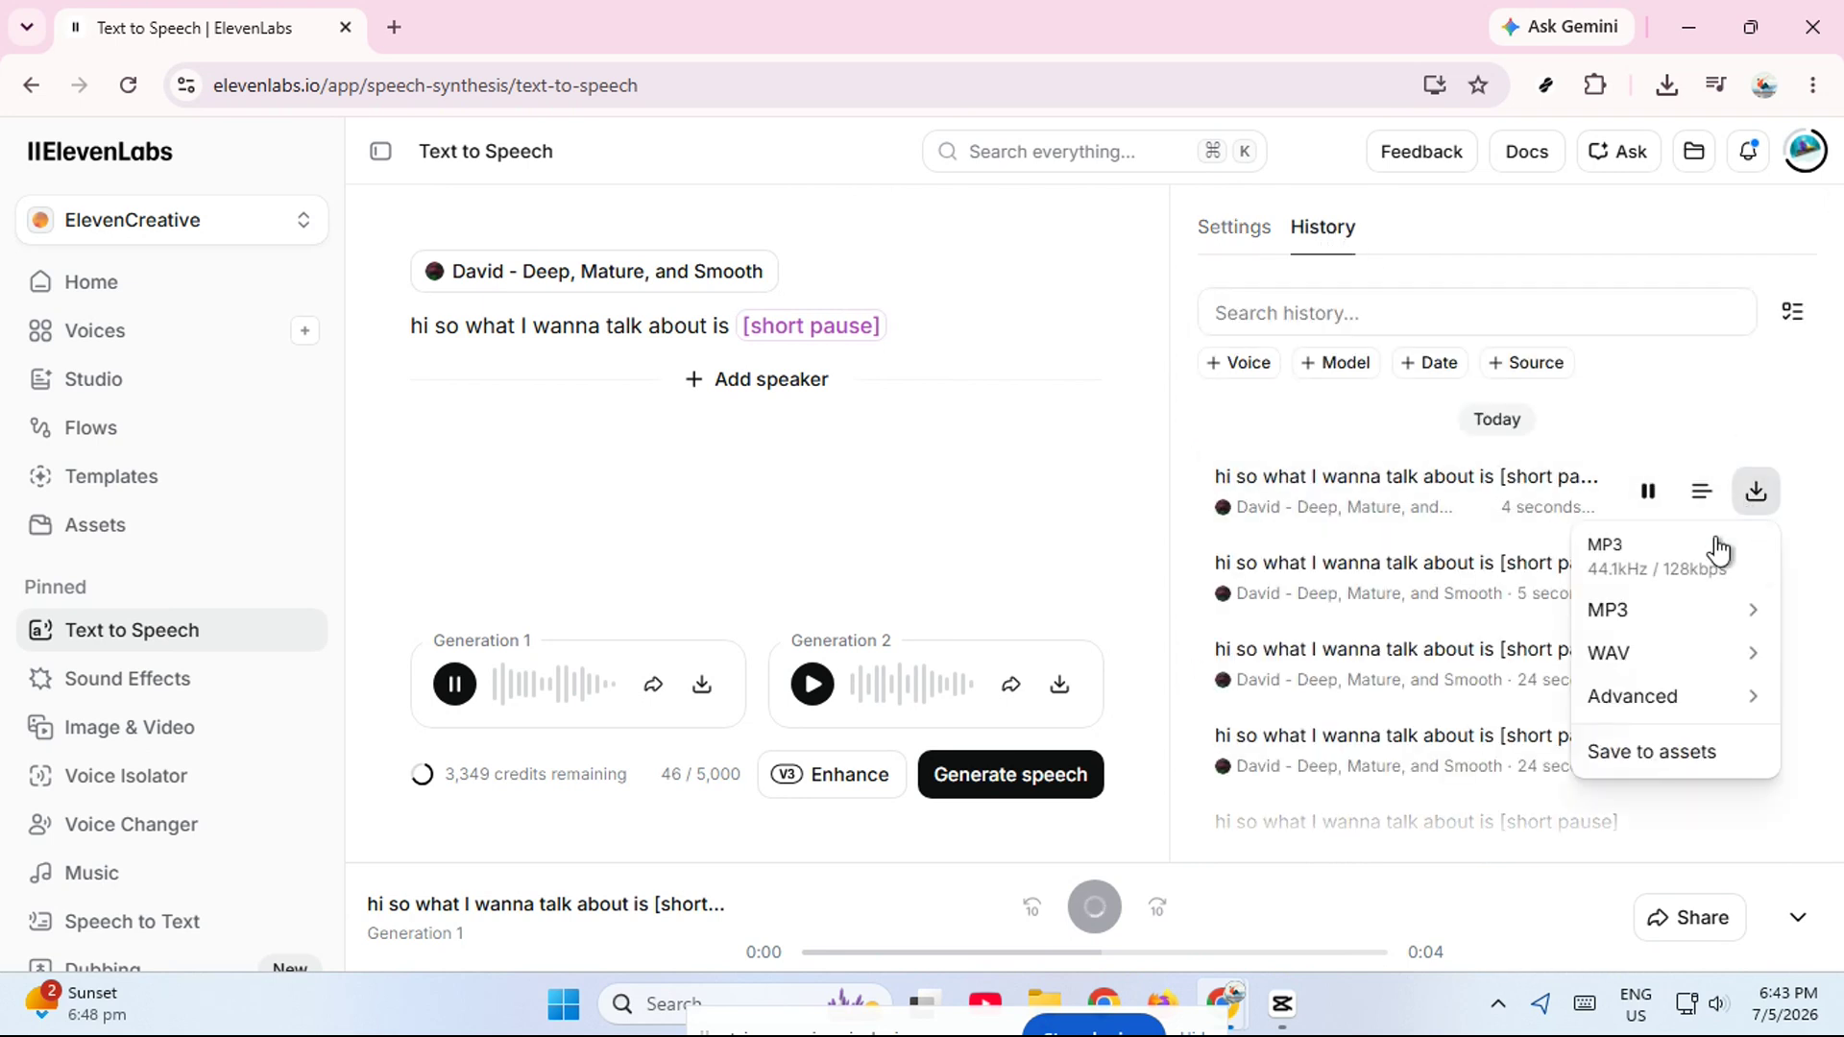
{"action": "left_click", "coordinate": [1719, 551]}
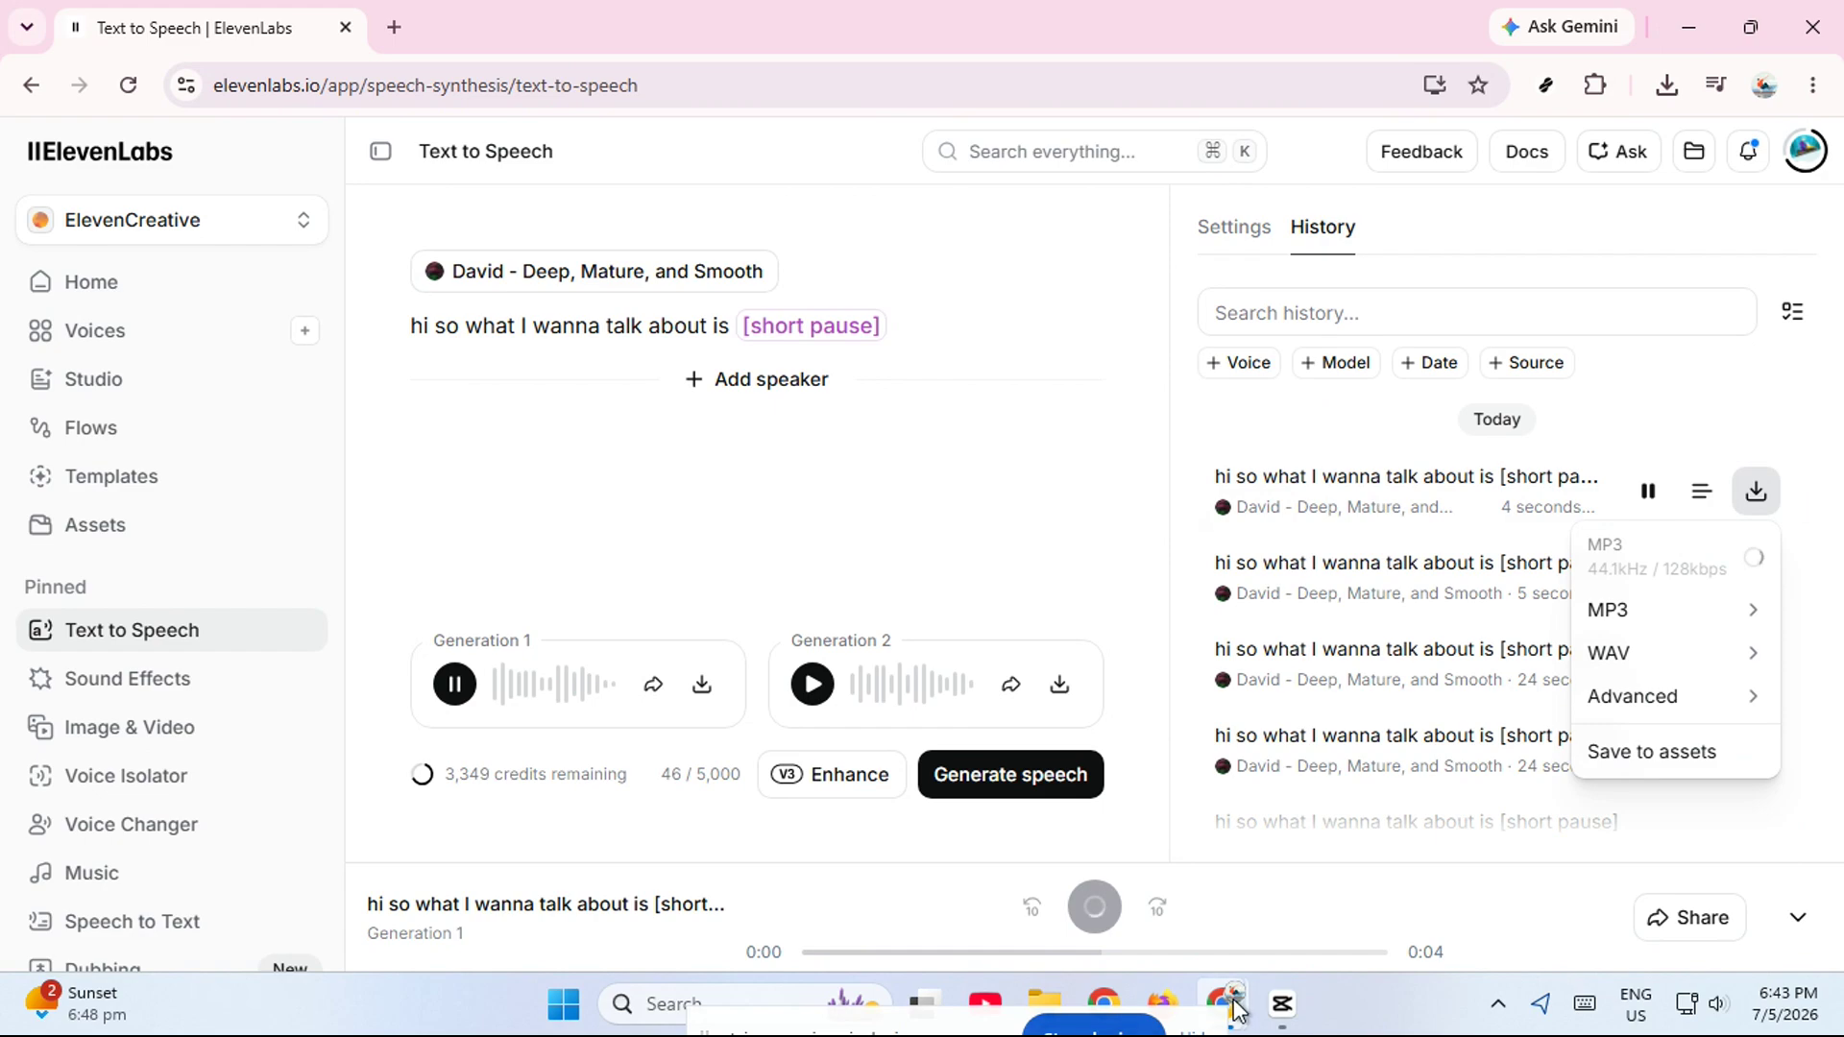
- Switch to CapCut and create a new video project
{"action": "left_click", "coordinate": [1282, 1004]}
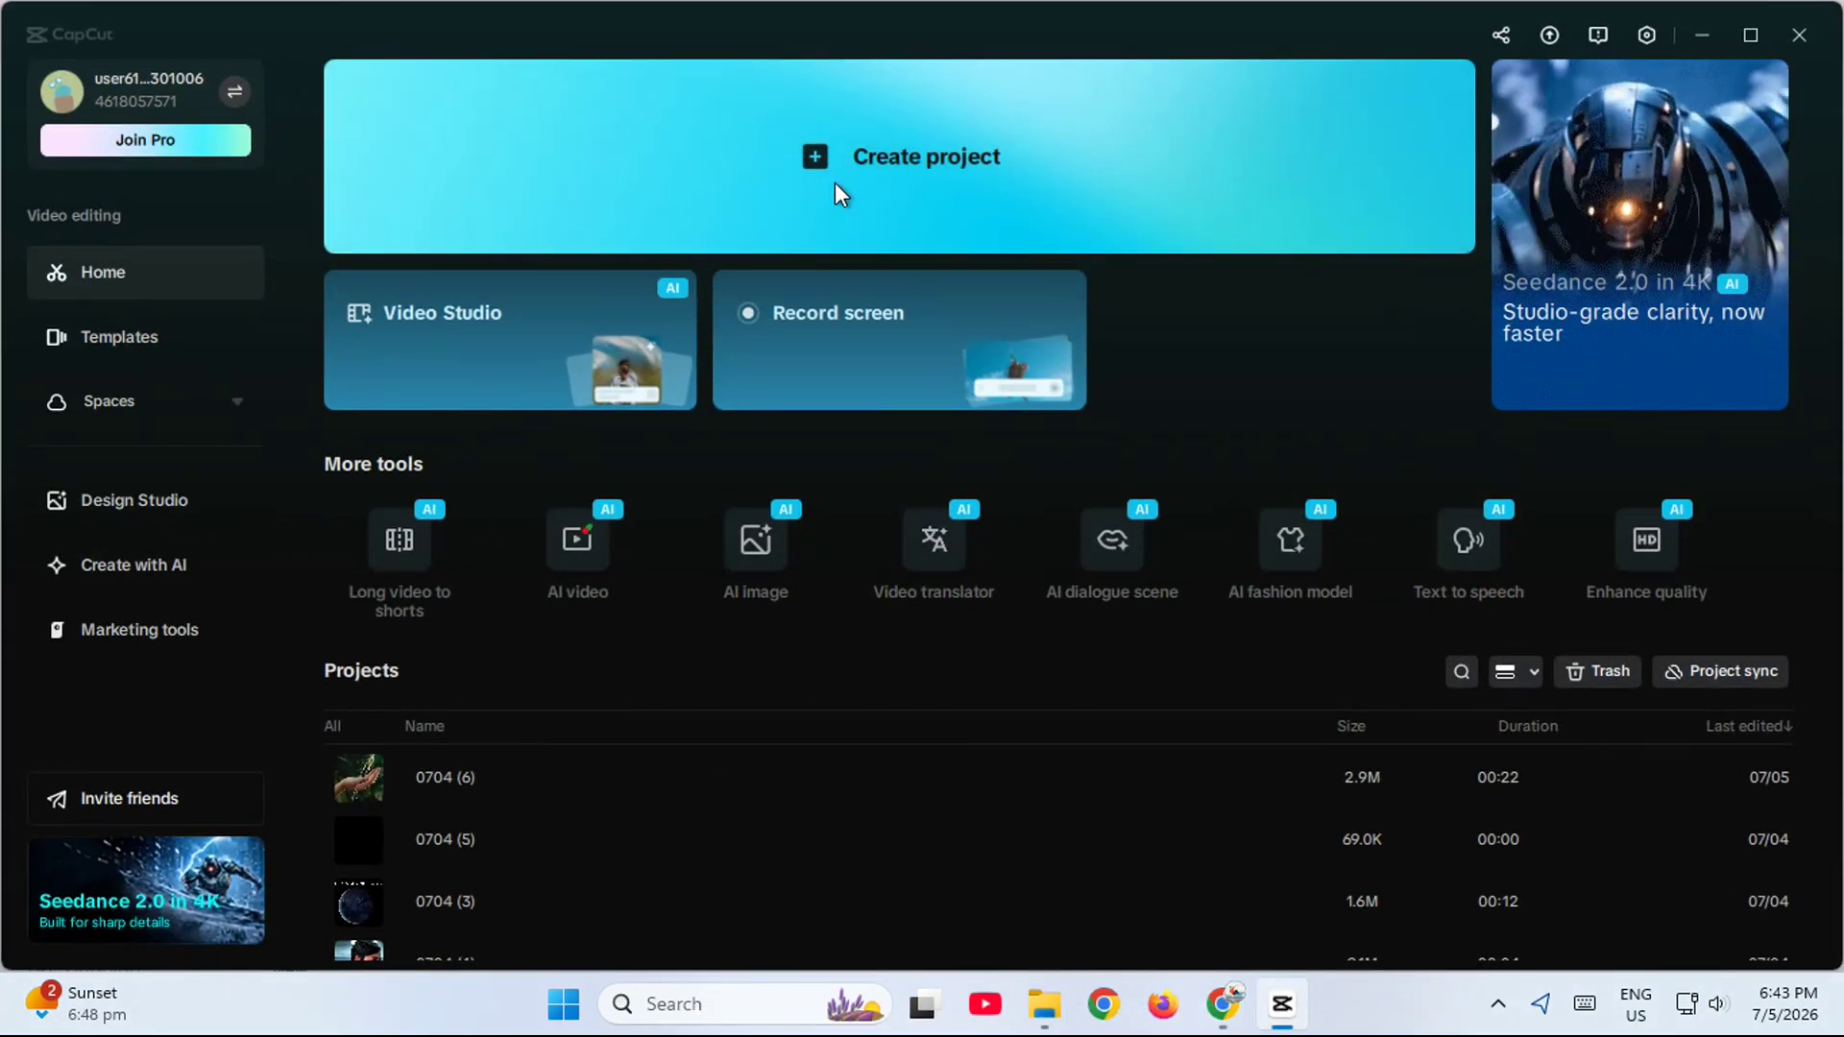
{"action": "left_click", "coordinate": [846, 184]}
{"action": "left_click", "coordinate": [815, 372]}
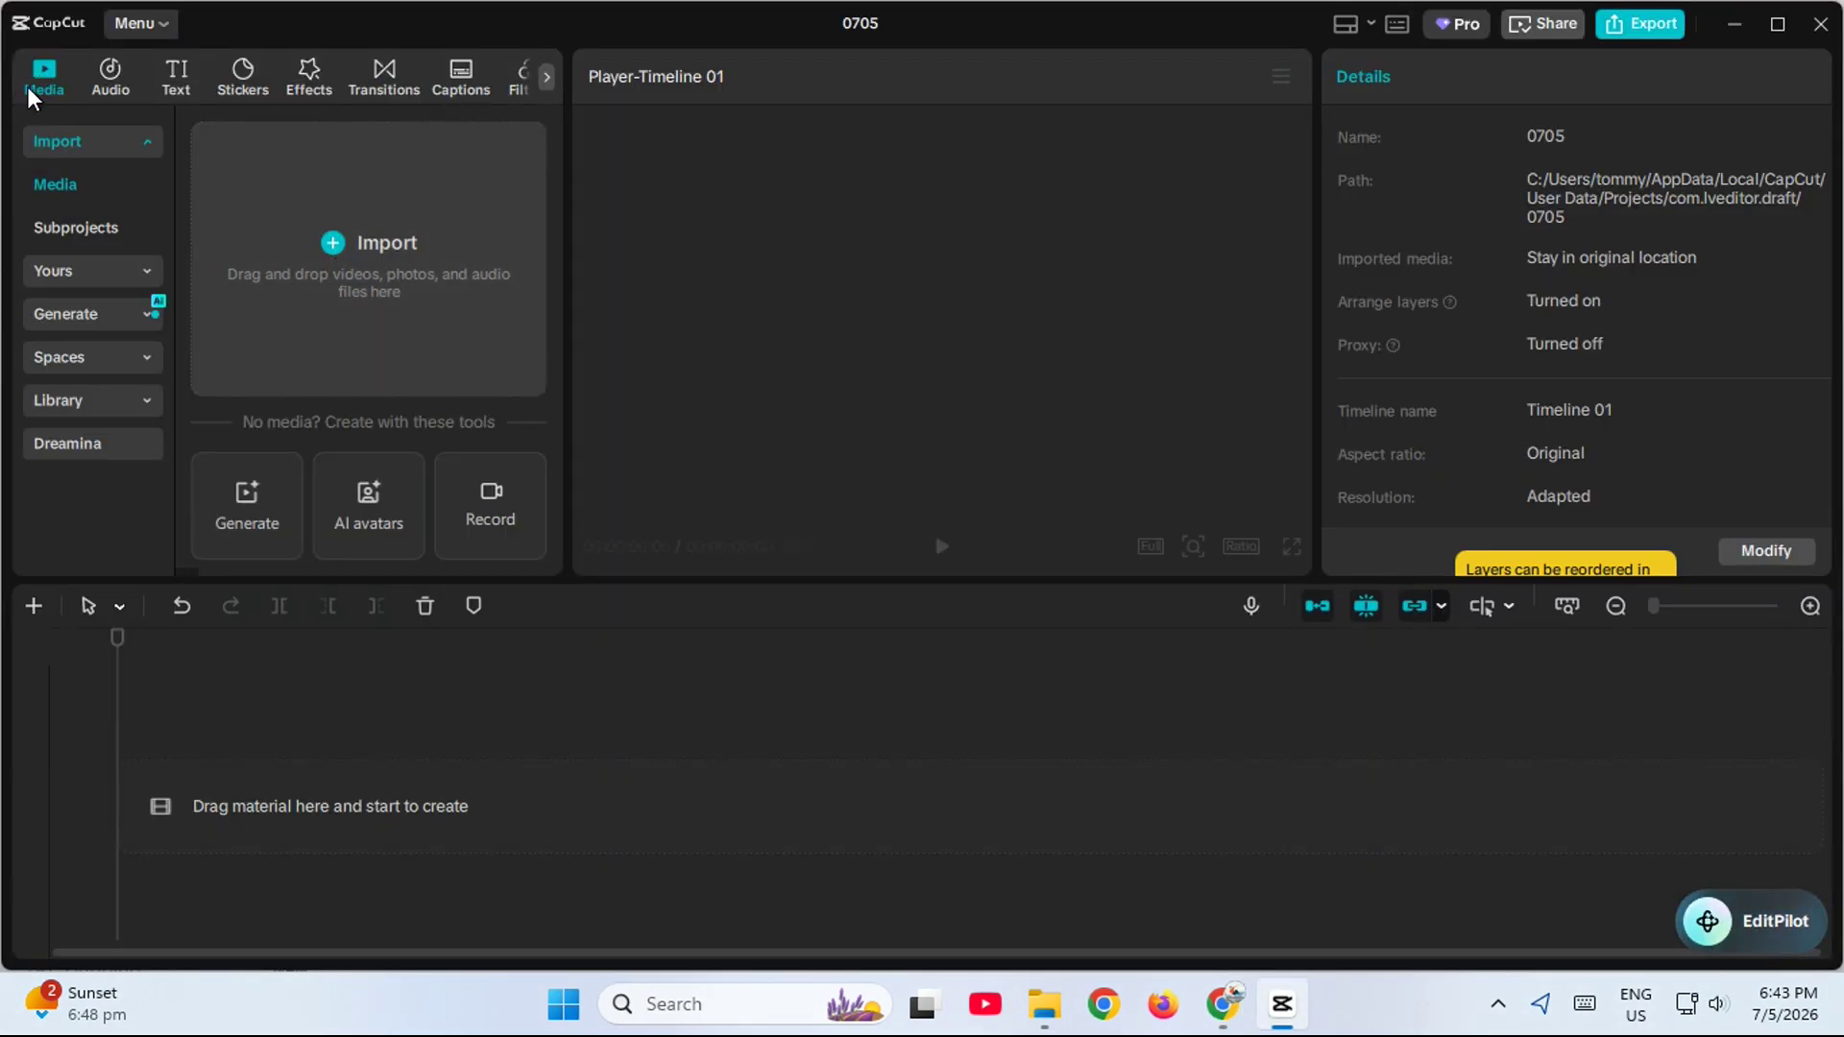
- Import ElevenLabs_2026-07-05T13_13_41__s50_v3 from the Downloads folder and place it on the timeline as an audio track
{"action": "left_click", "coordinate": [413, 245]}
{"action": "left_click", "coordinate": [379, 257]}
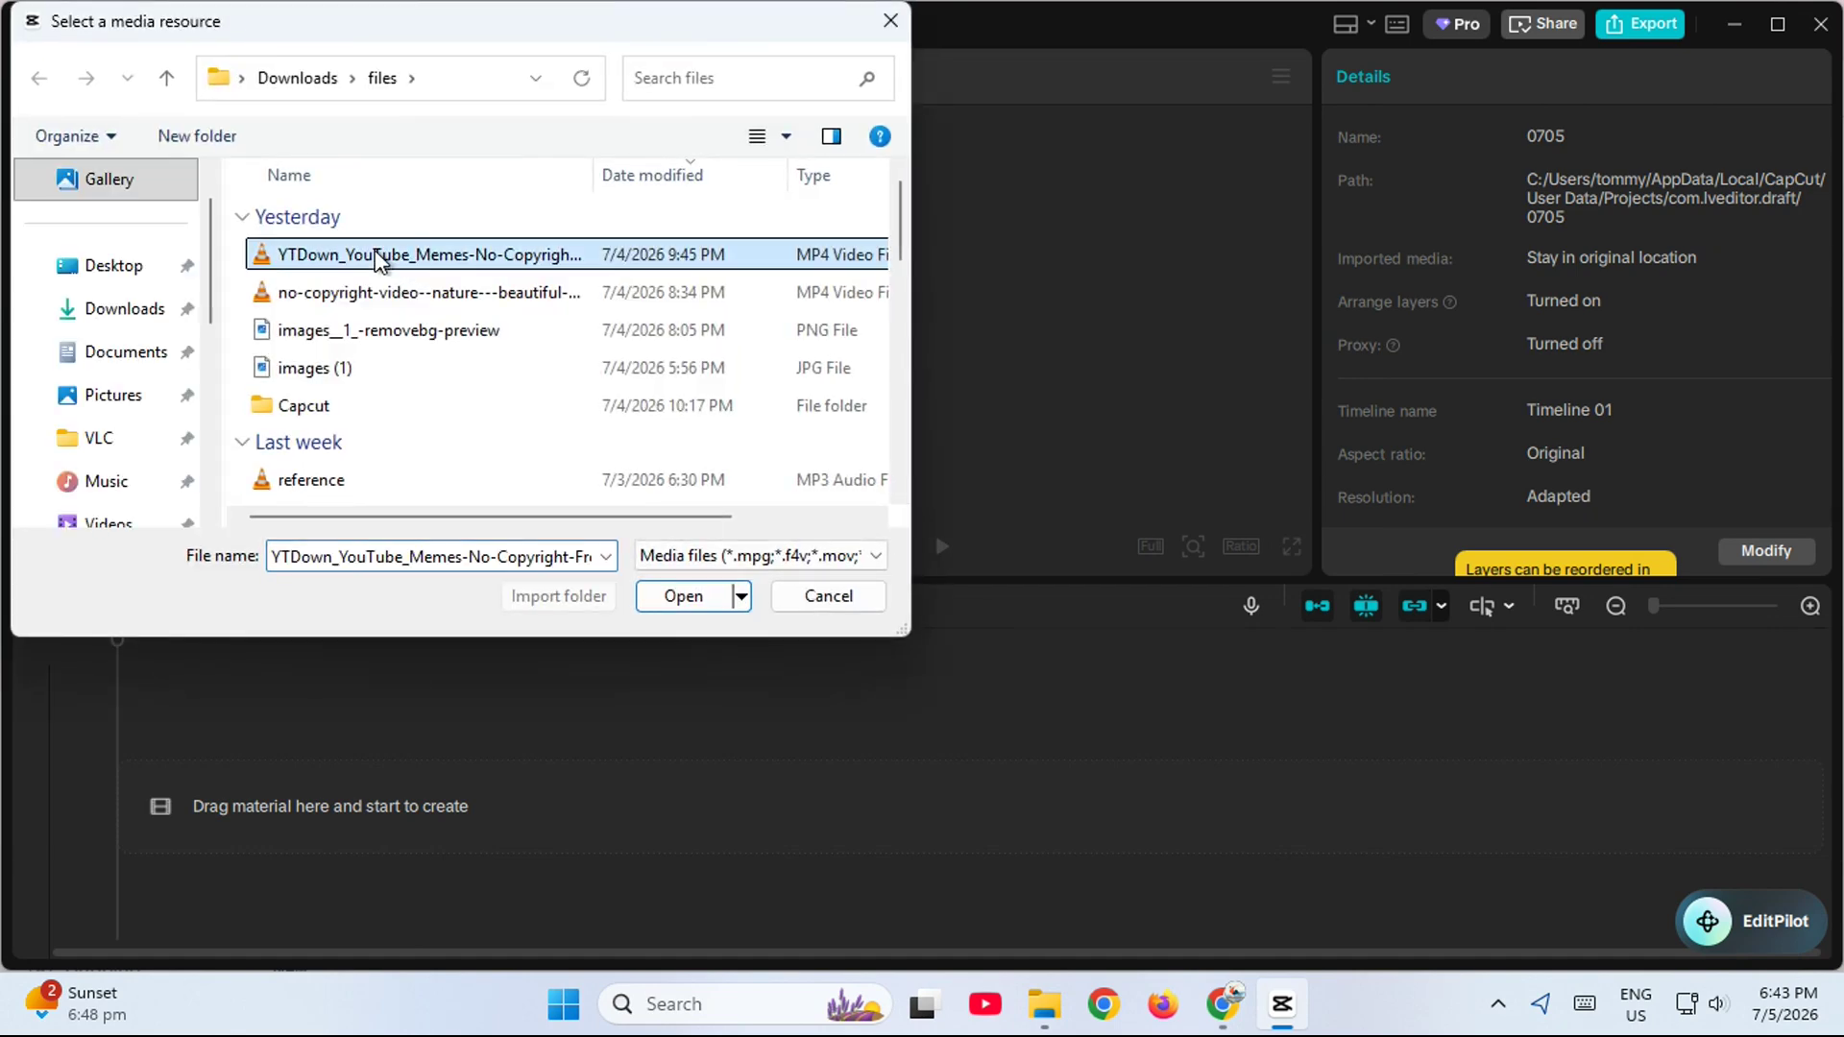
{"action": "left_click", "coordinate": [145, 317]}
{"action": "left_click", "coordinate": [341, 258]}
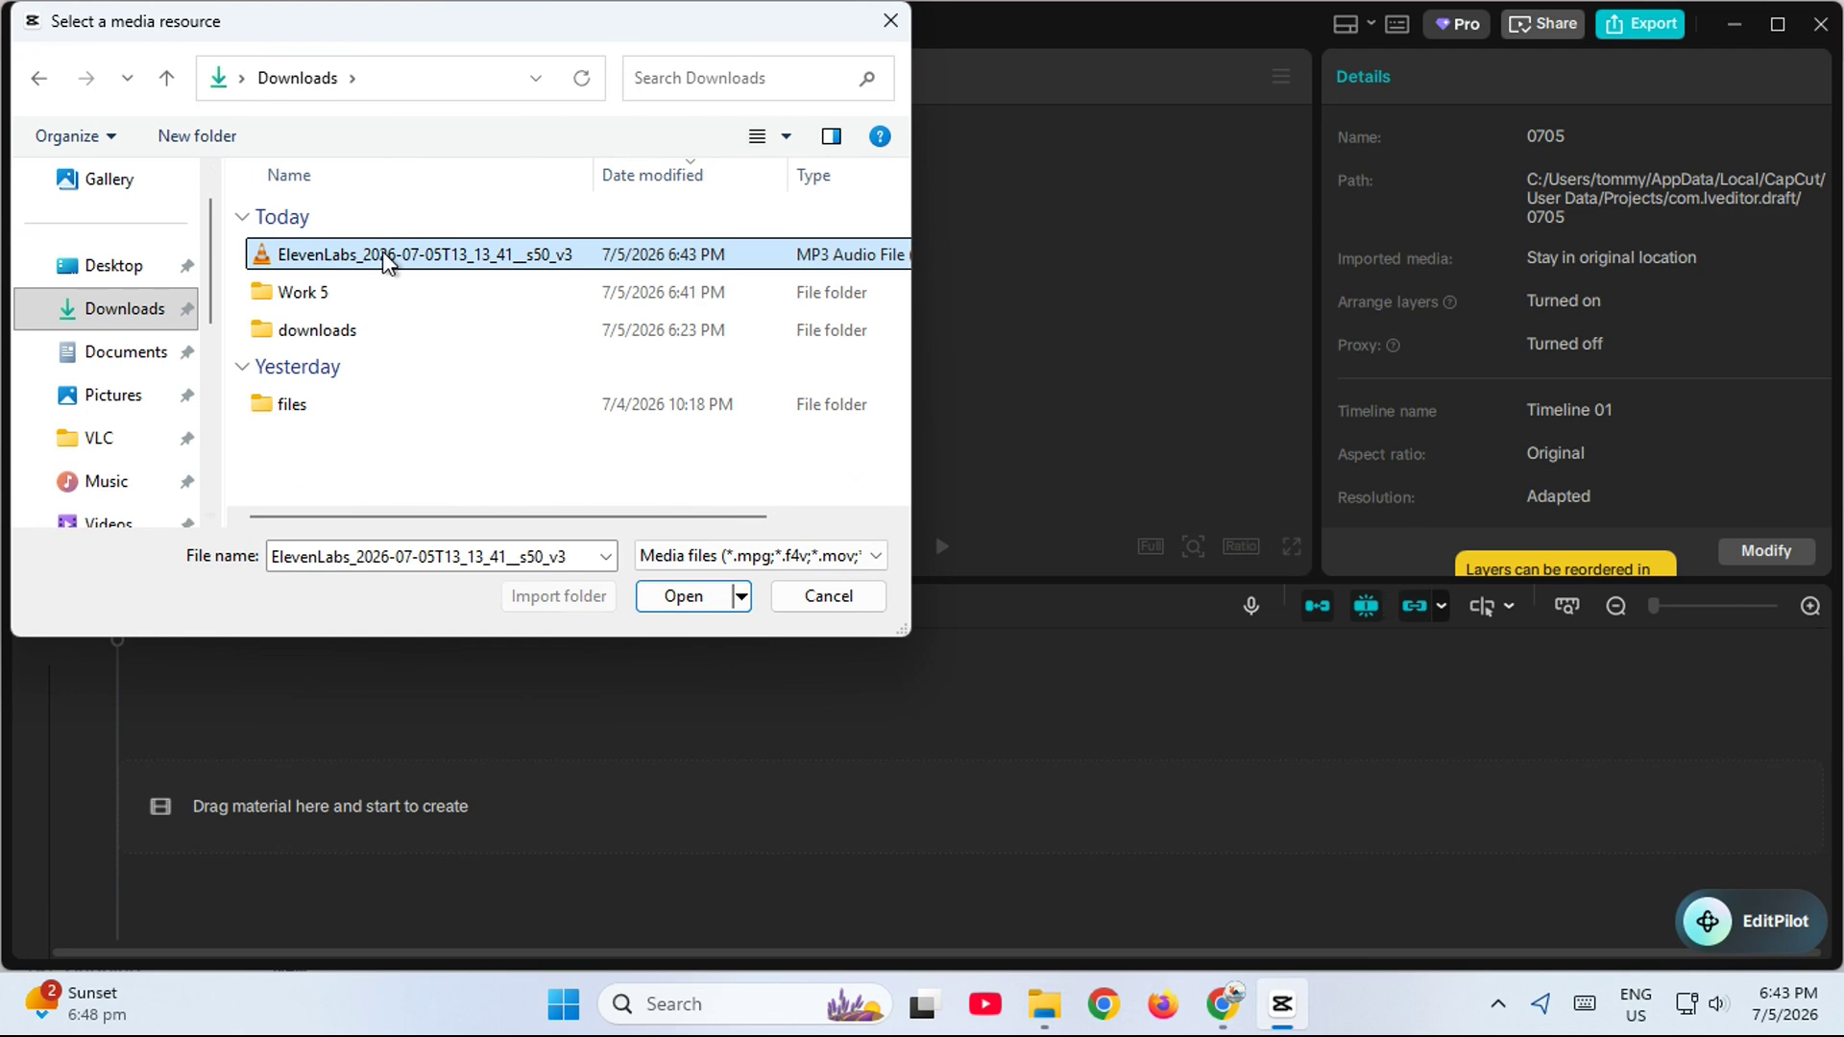
{"action": "double_click", "coordinate": [384, 257]}
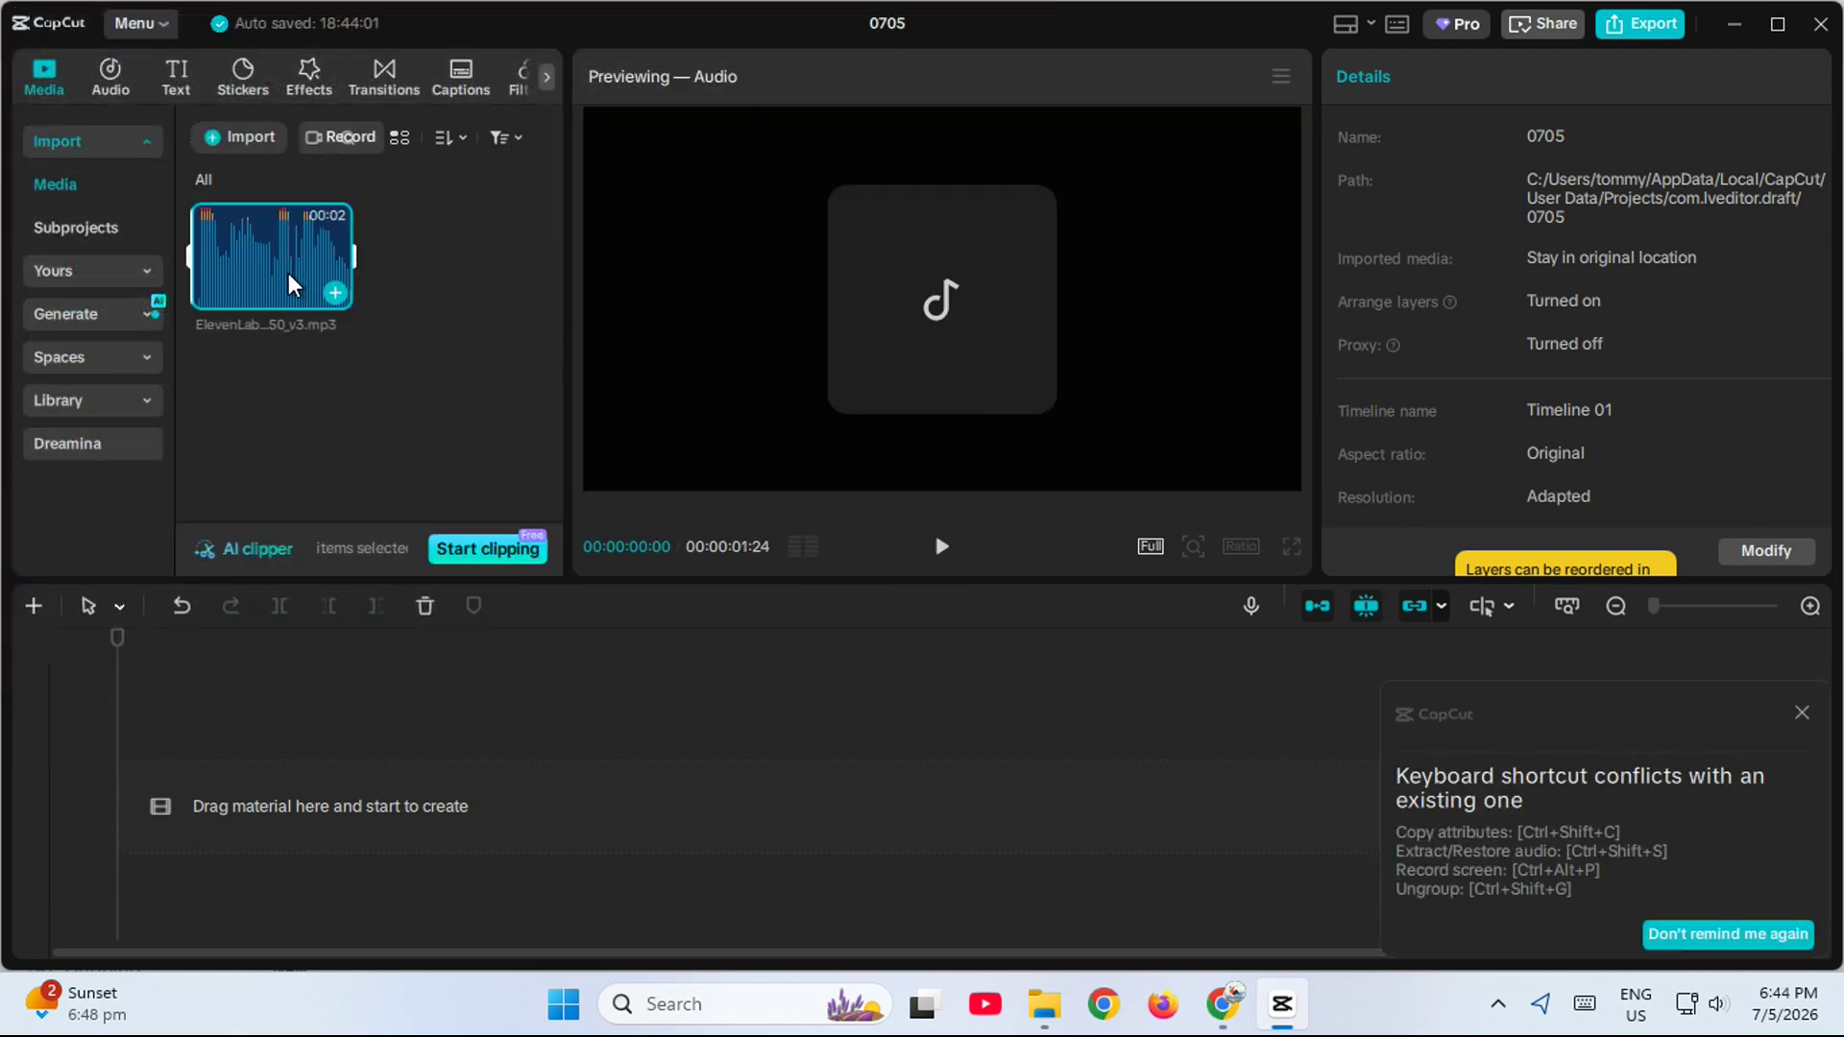
{"action": "left_click_drag", "start_coordinate": [291, 287], "coordinate": [317, 856]}
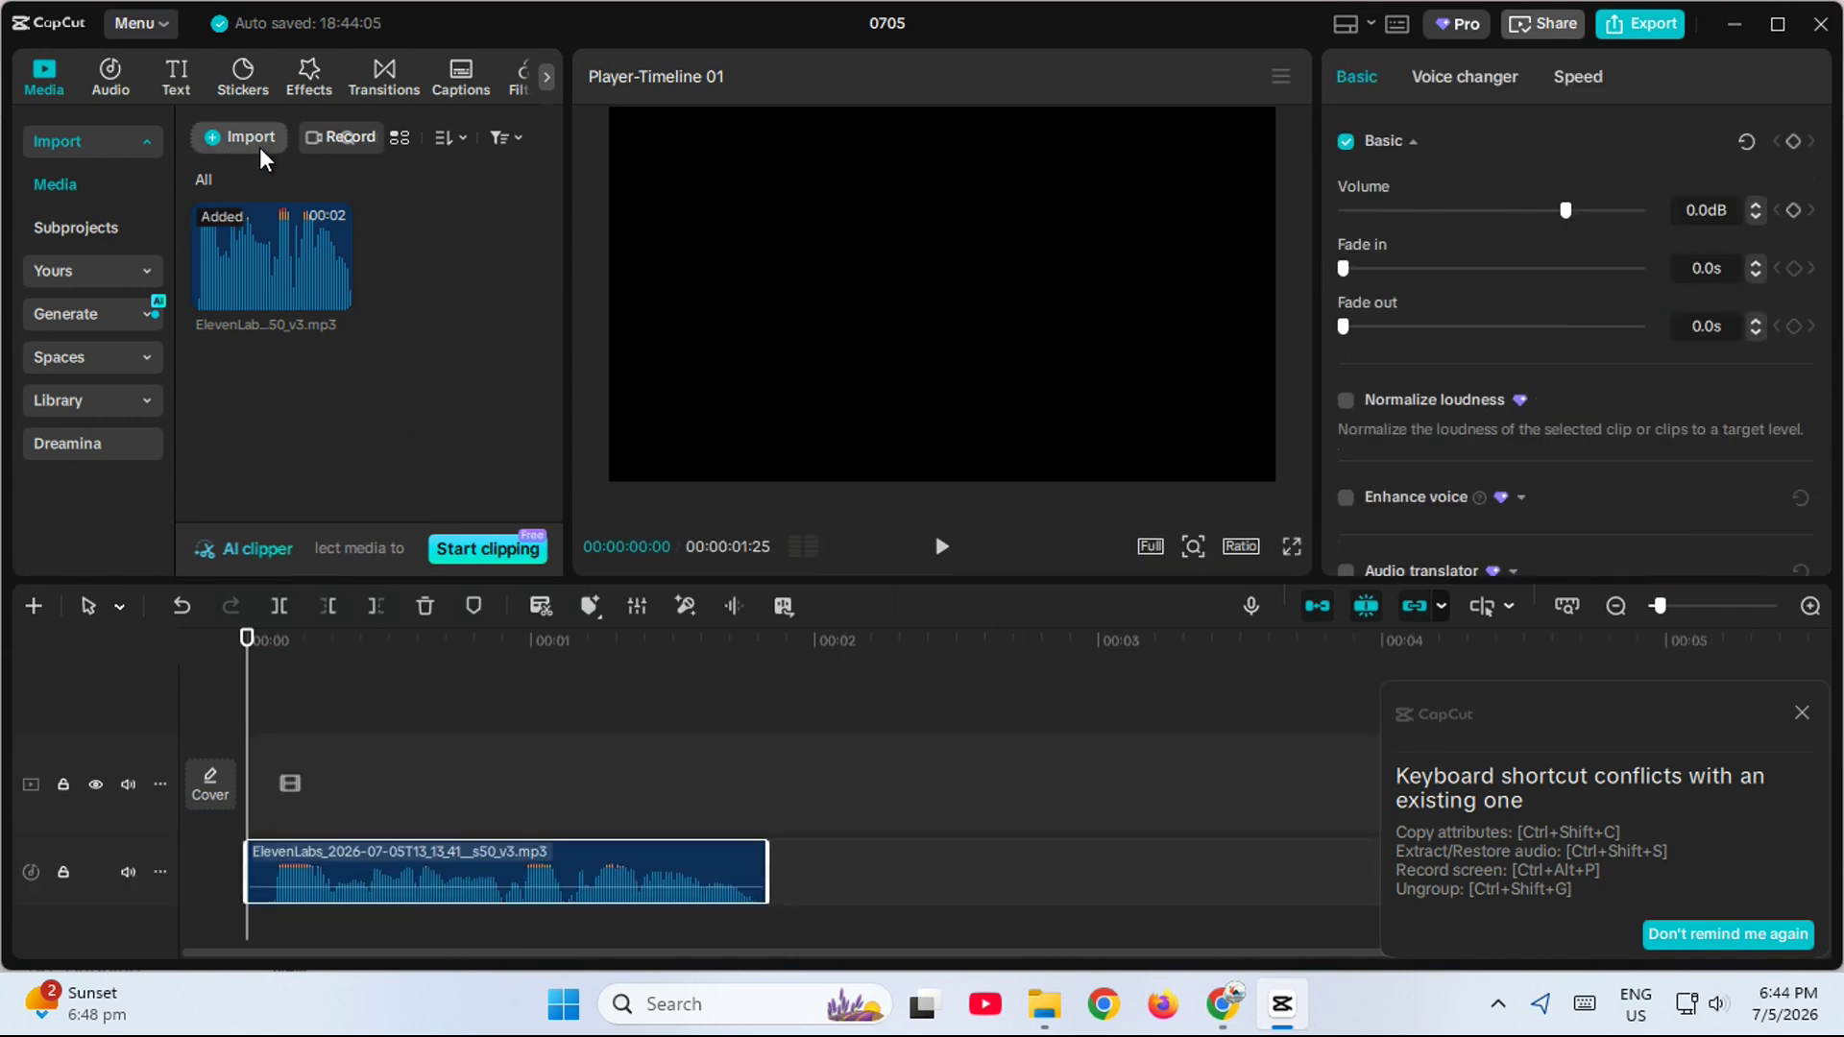
- Import the no-copyright nature sunrise video from the files folder and place it on the main track above the voiceover
{"action": "left_click", "coordinate": [261, 151]}
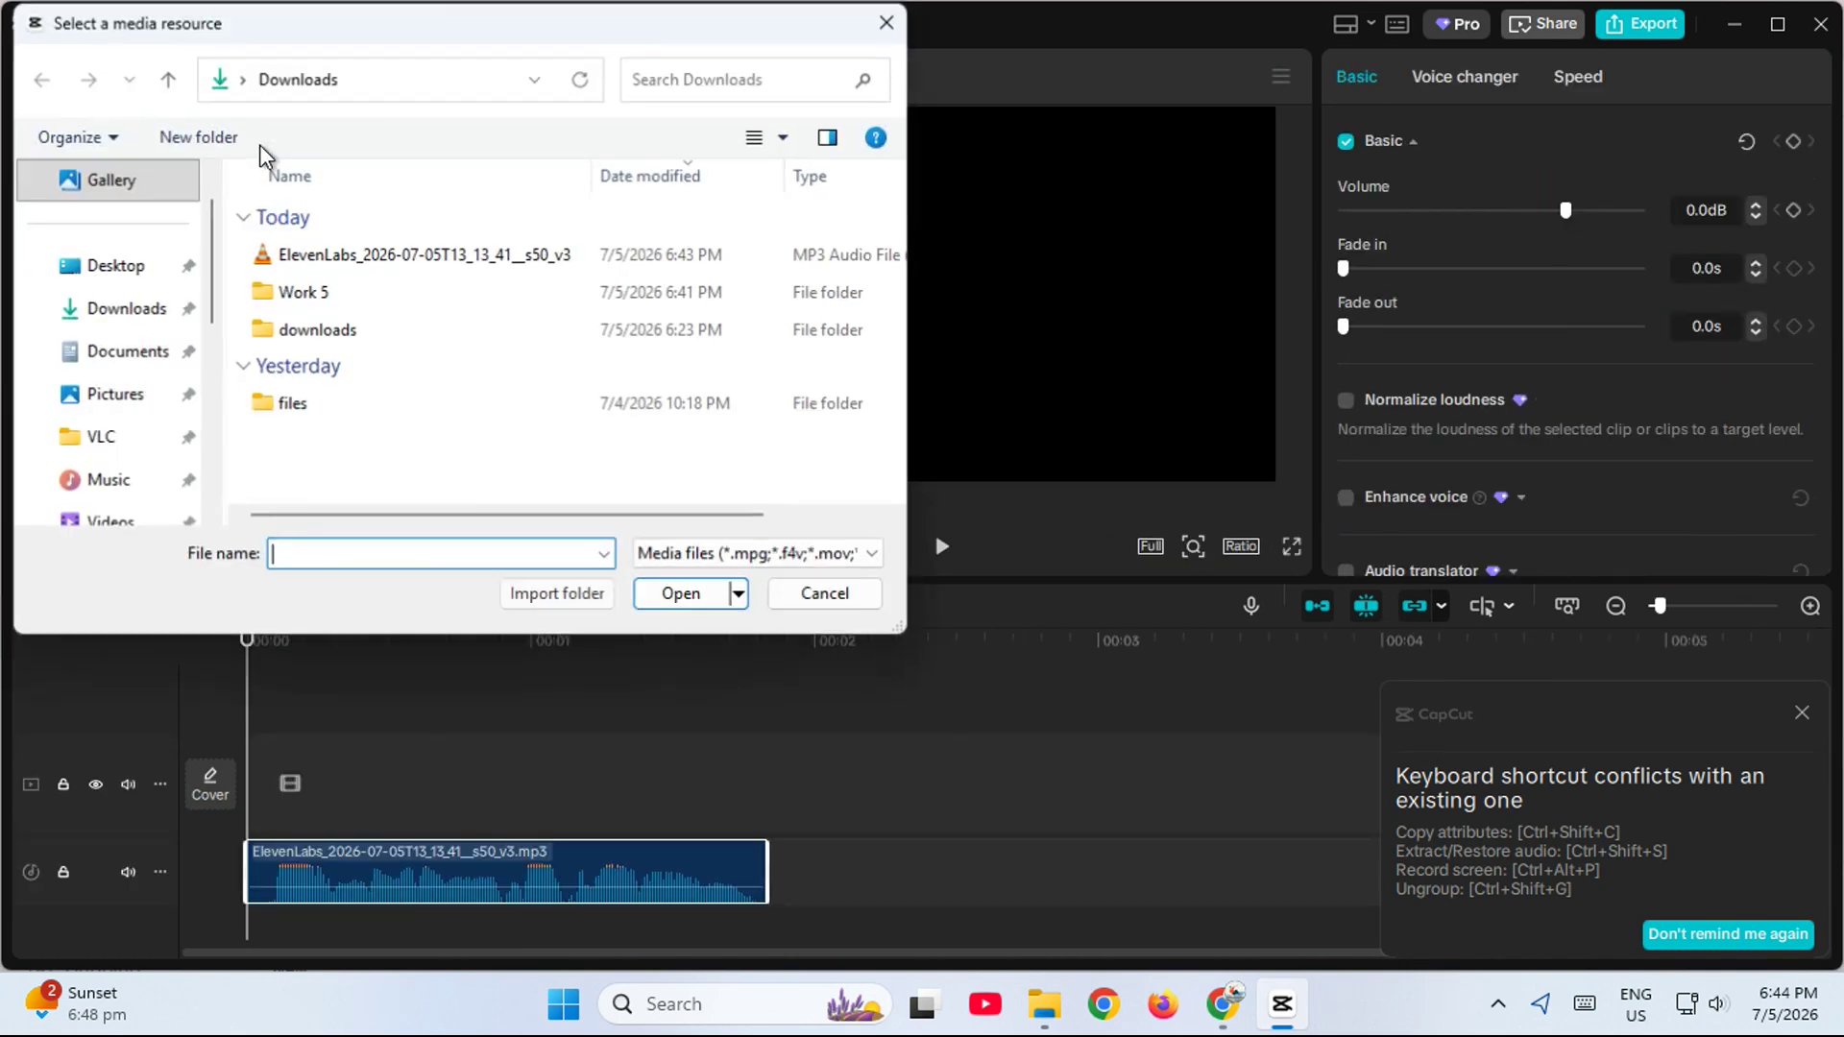
{"action": "double_click", "coordinate": [318, 405]}
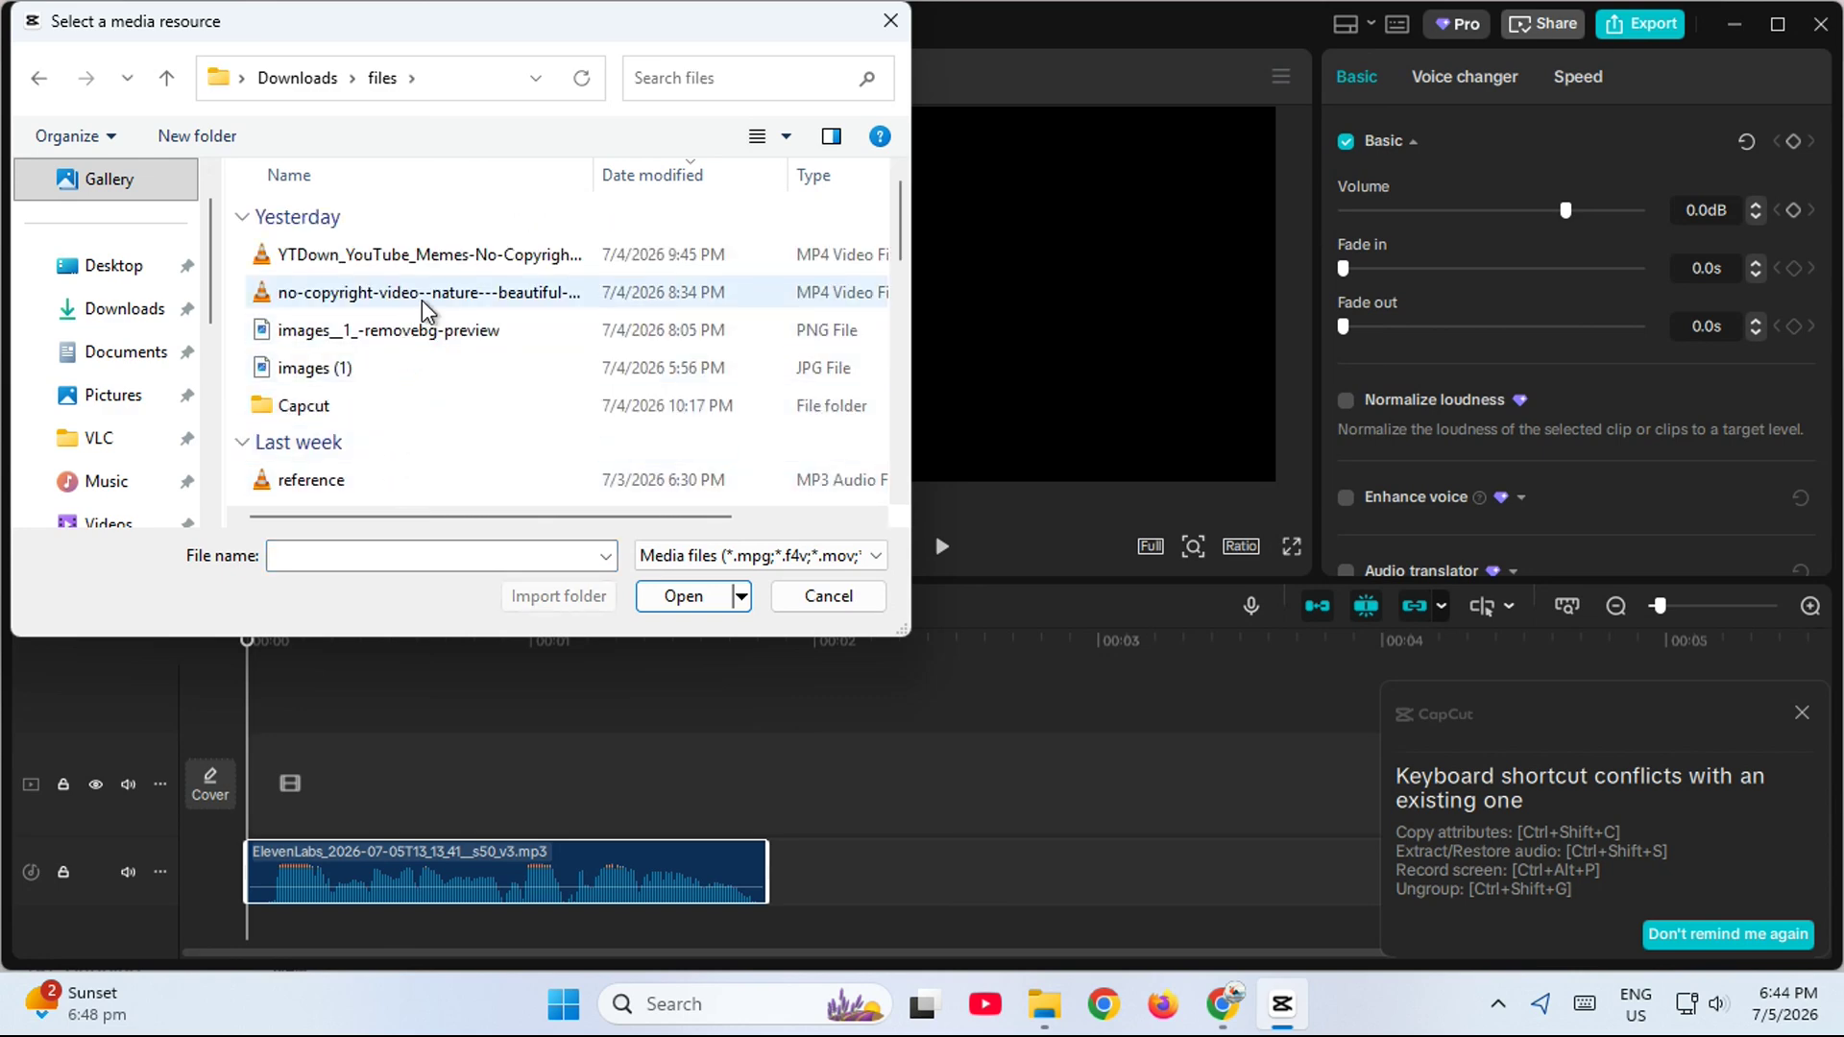
{"action": "double_click", "coordinate": [427, 292]}
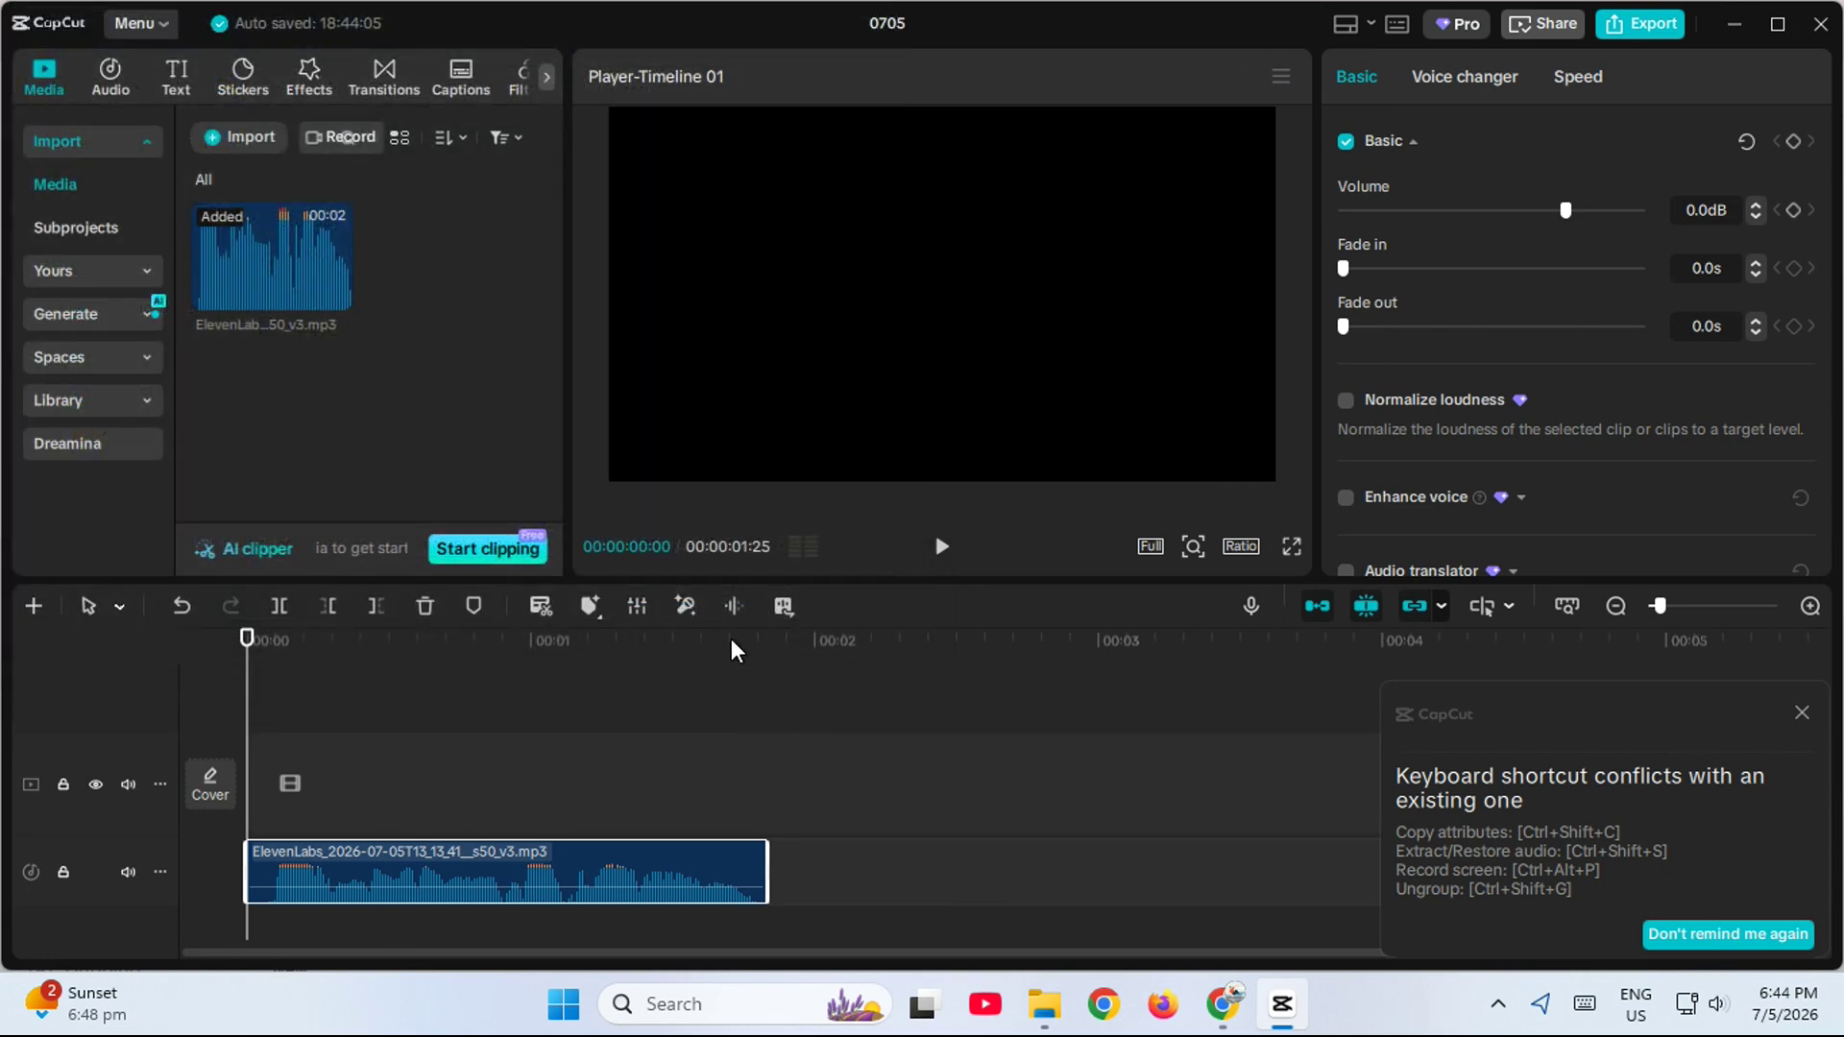
{"action": "left_click", "coordinate": [447, 291]}
{"action": "left_click_drag", "start_coordinate": [448, 291], "coordinate": [278, 782]}
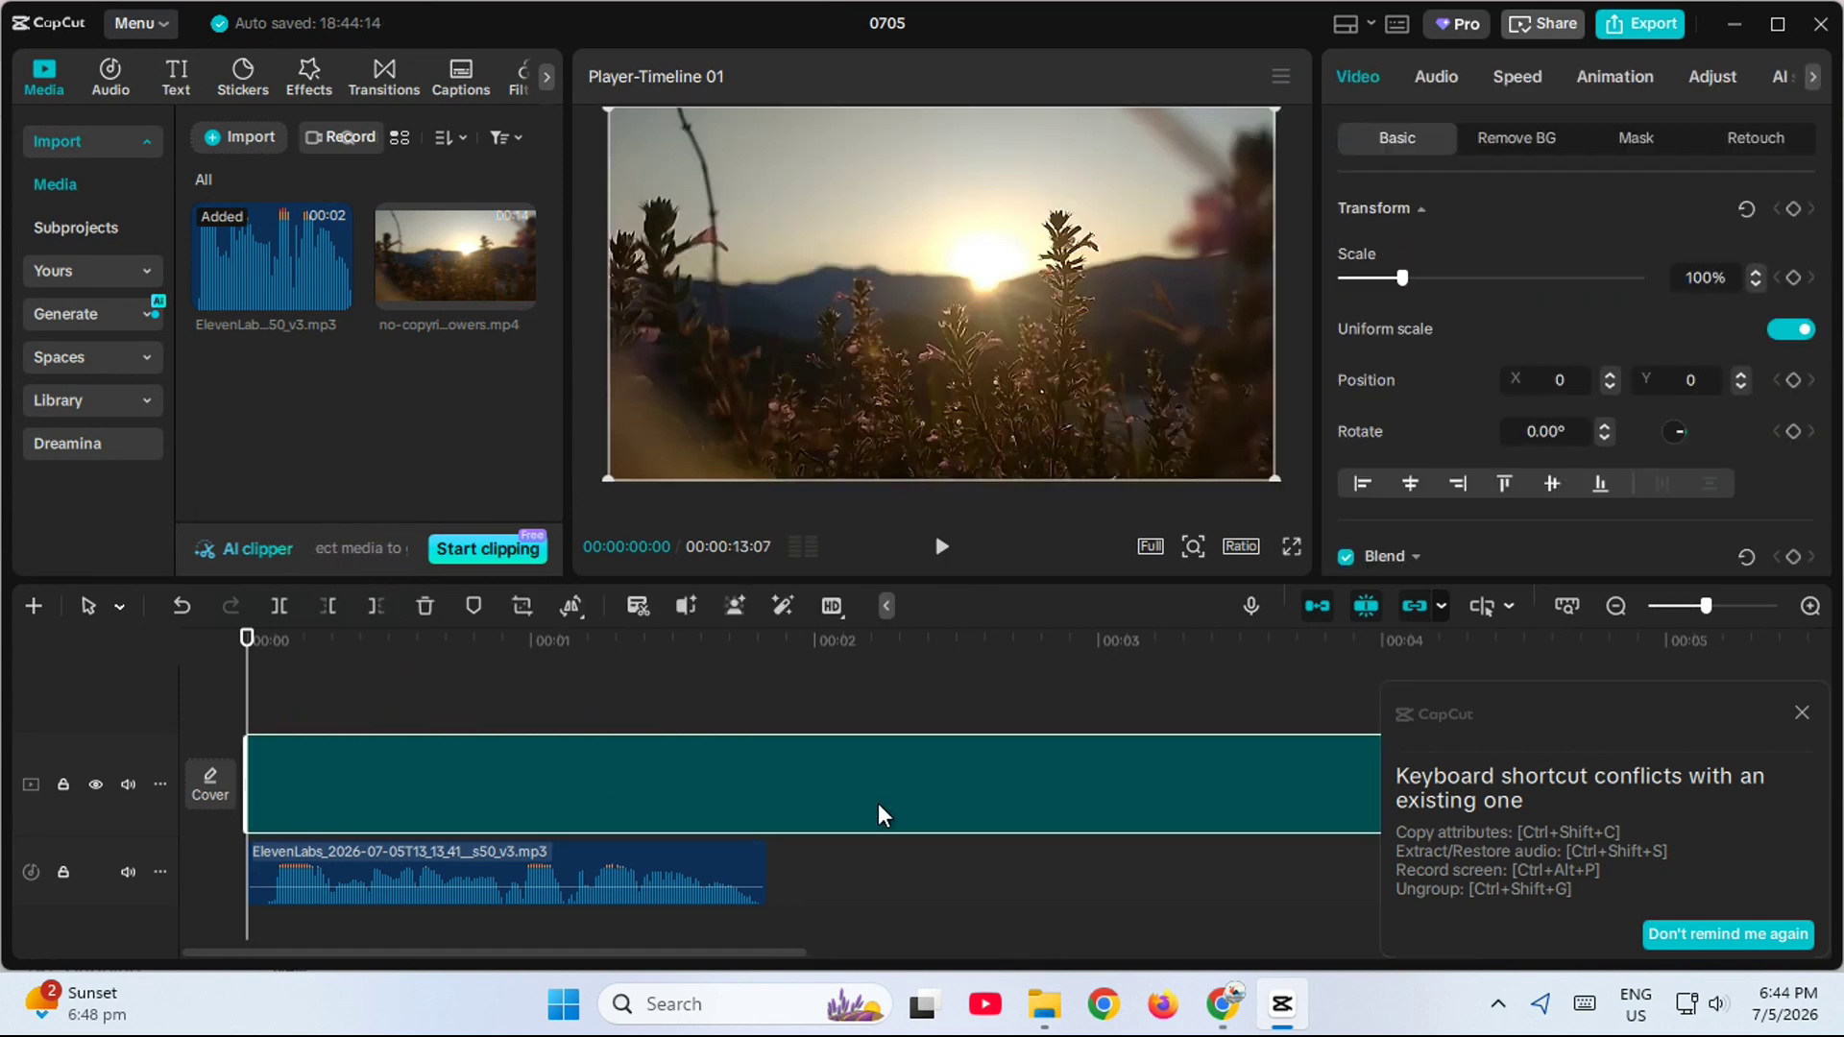
- Trim the end of the sunrise video clip to 00:00:01:25 so it matches the voiceover's length
{"action": "scroll", "coordinate": [927, 768], "scroll_direction": "down", "scroll_amount": 2}
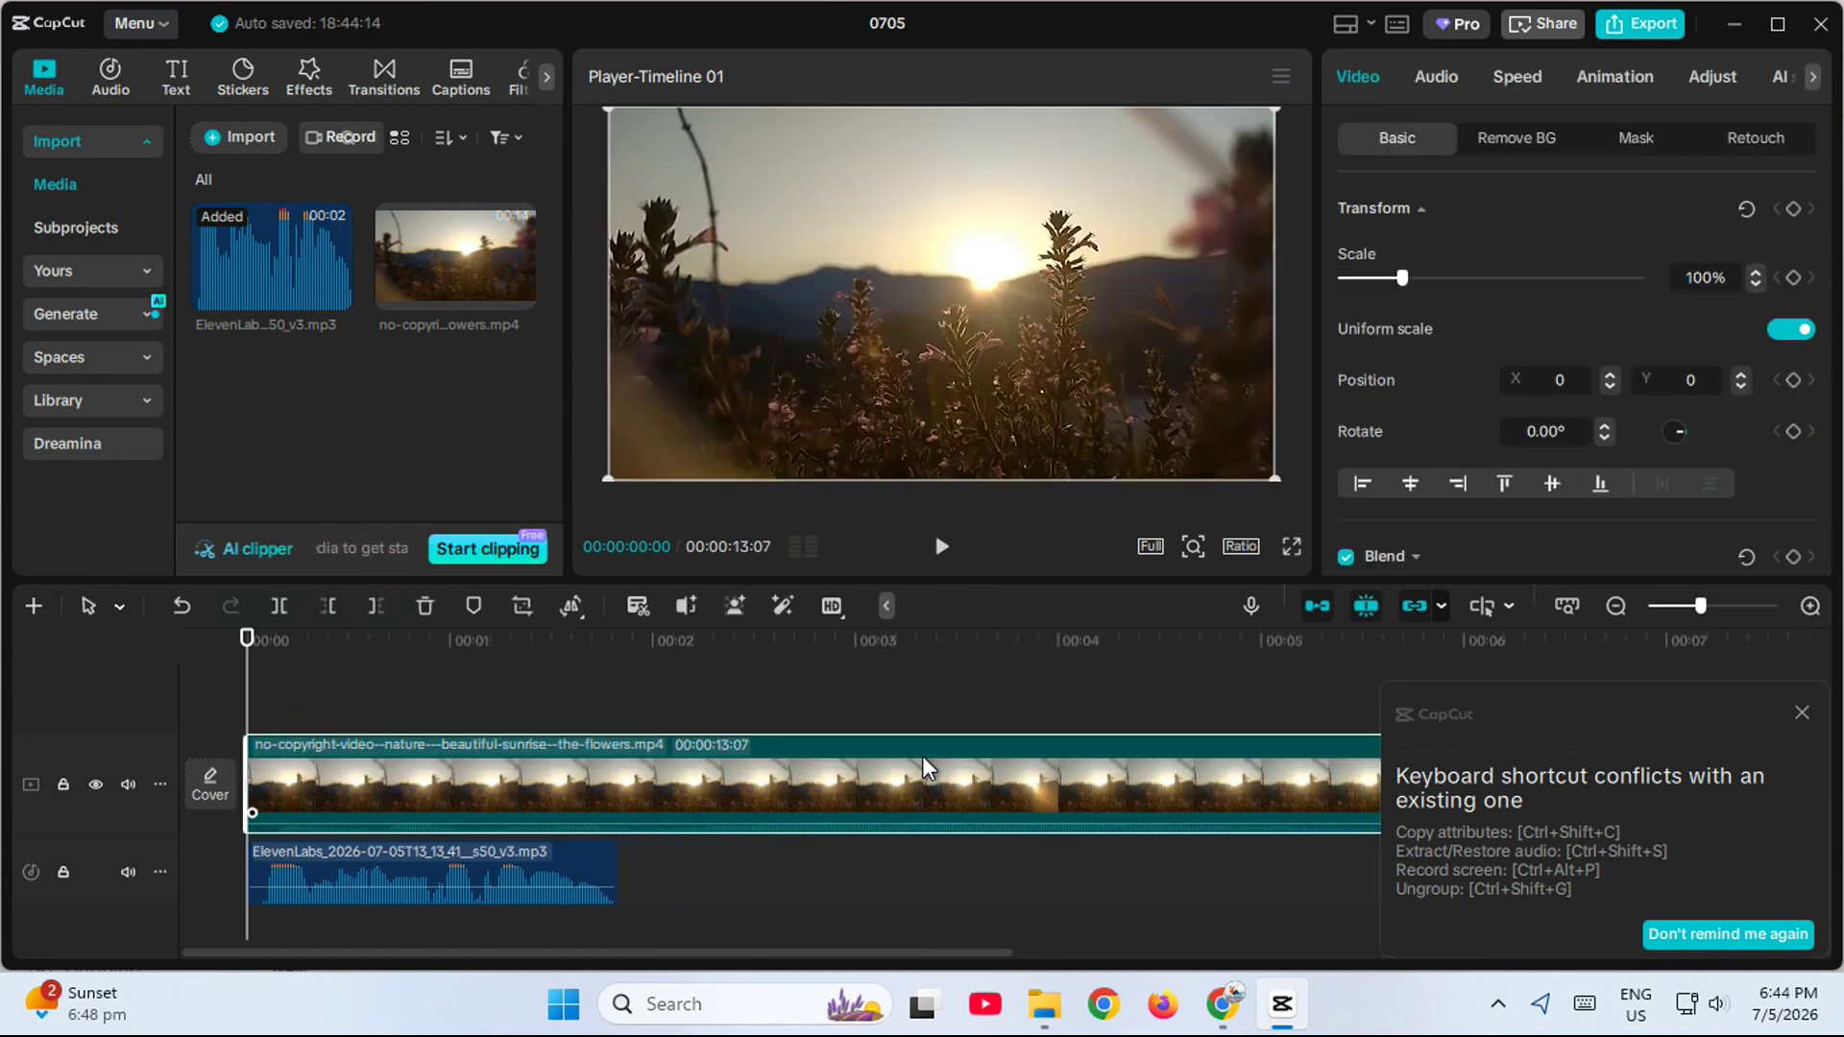
{"action": "scroll", "coordinate": [1080, 725], "scroll_direction": "down", "scroll_amount": 1}
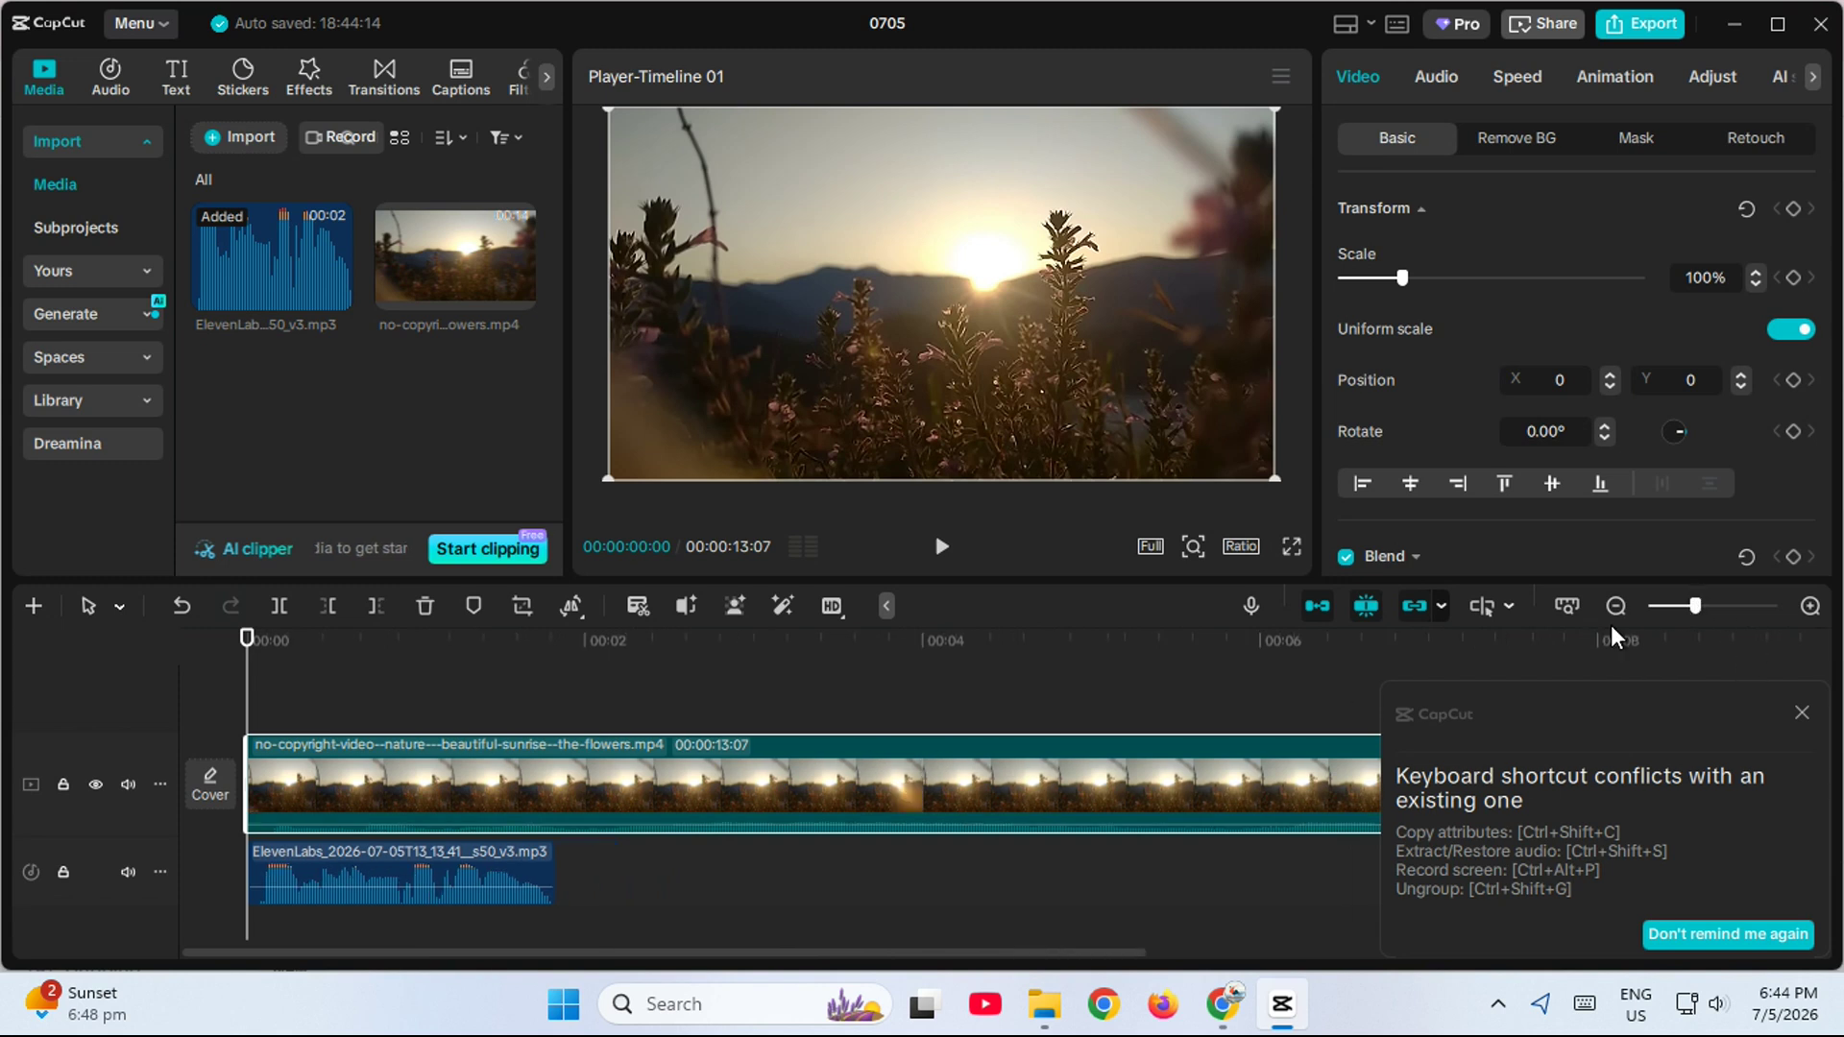
{"action": "left_click", "coordinate": [1802, 714]}
{"action": "left_click_drag", "start_coordinate": [1694, 614], "coordinate": [1653, 614]}
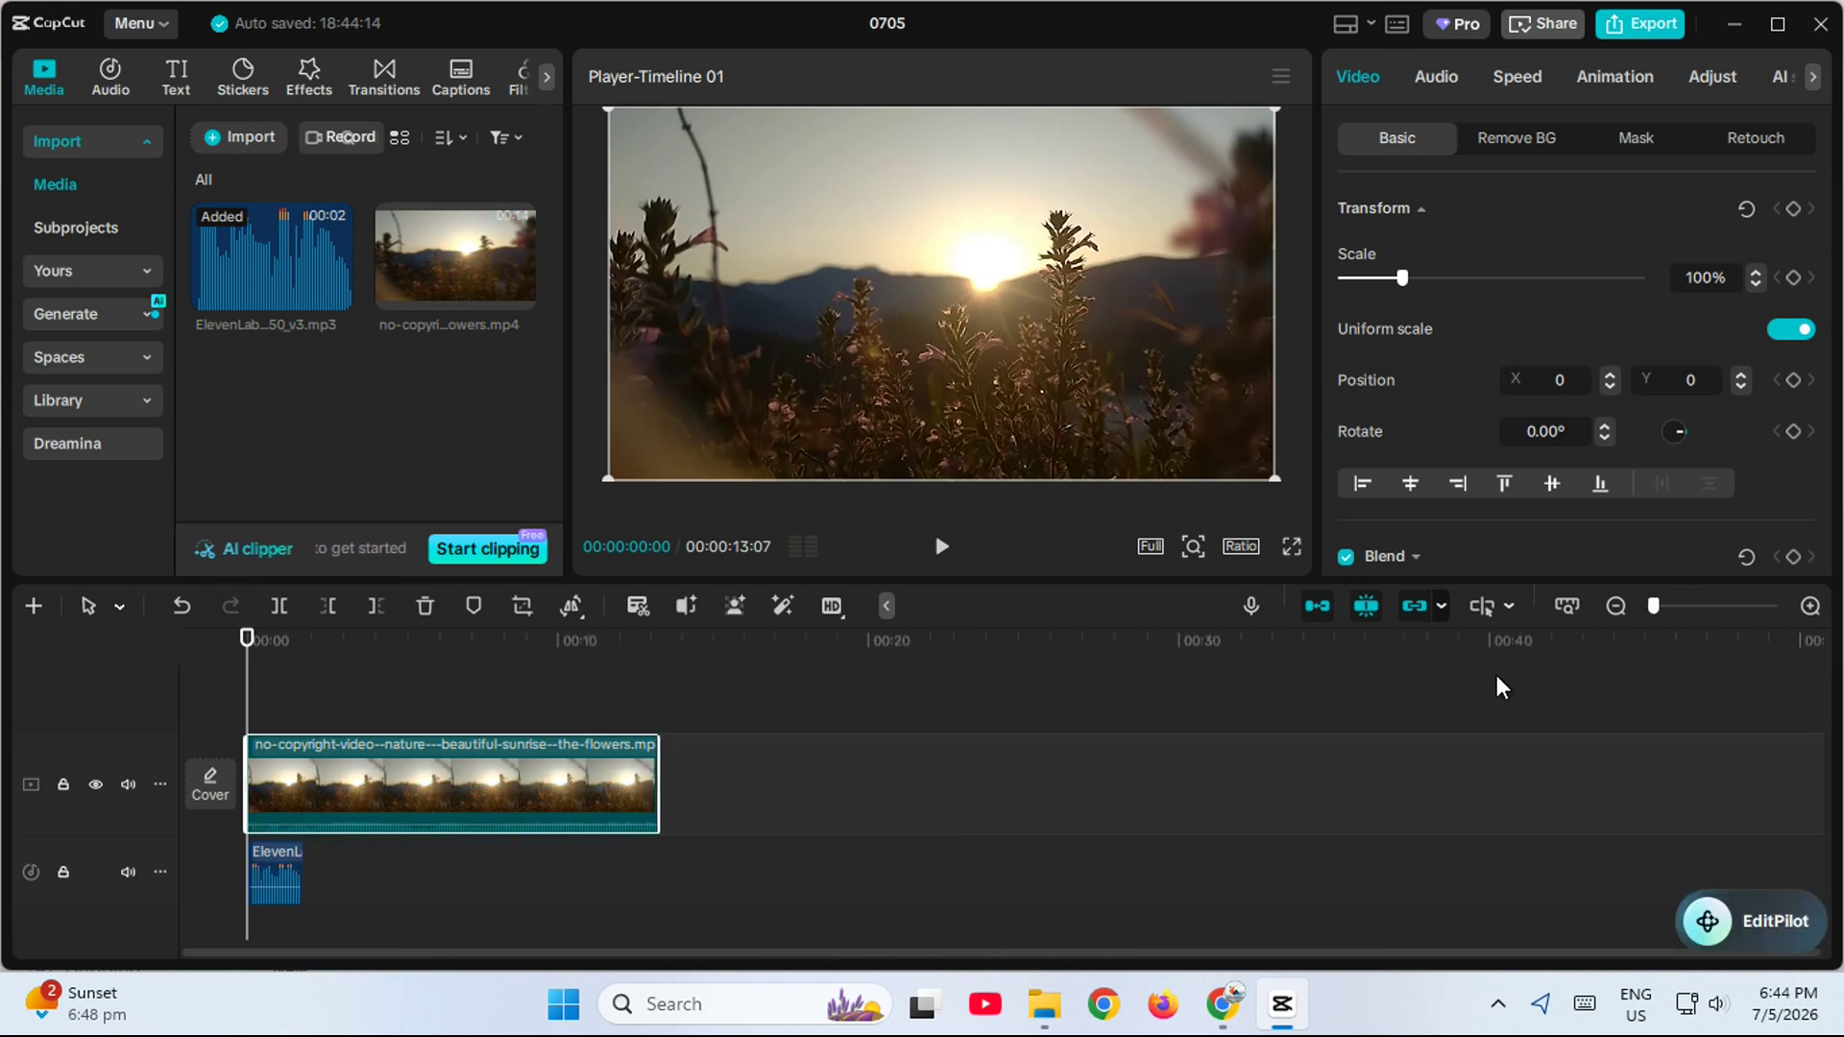
{"action": "left_click_drag", "start_coordinate": [316, 791], "coordinate": [301, 793]}
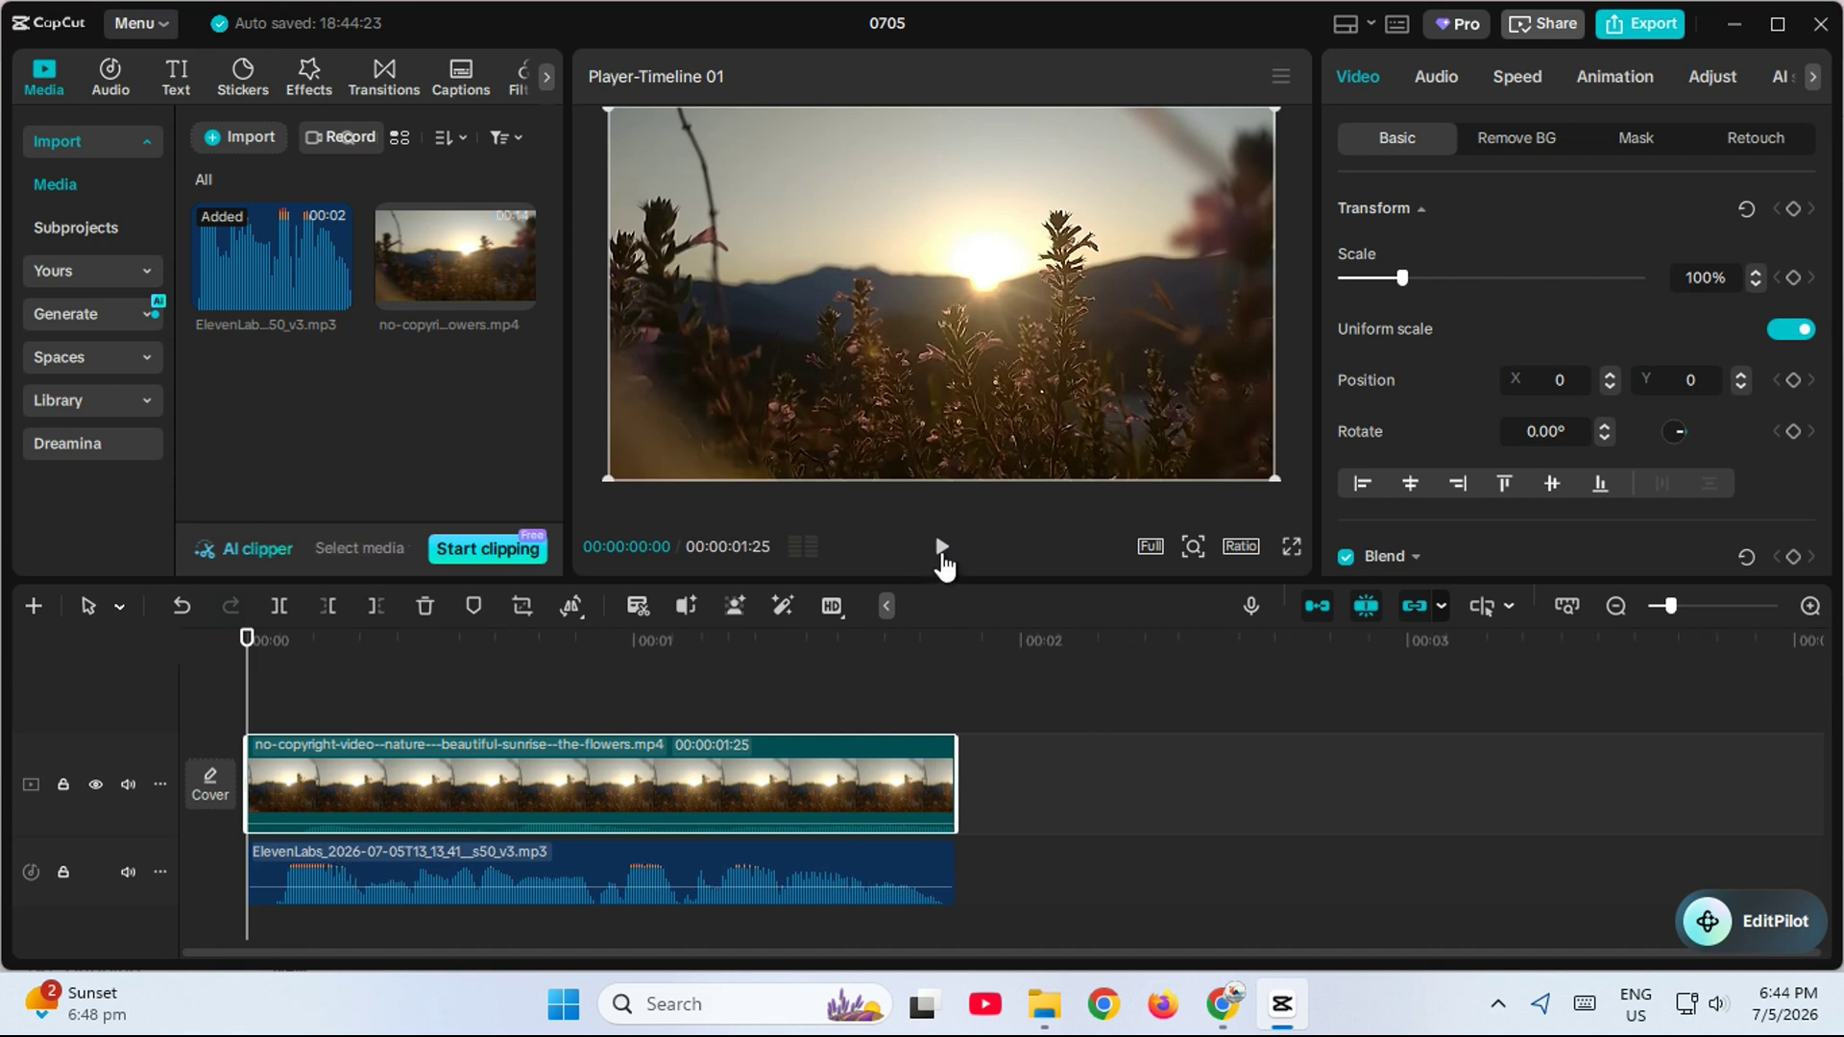
- Play part of the timeline, select the voiceover clip and move the playhead to 00:00:01:01
{"action": "left_click", "coordinate": [940, 549]}
{"action": "left_click", "coordinate": [939, 549]}
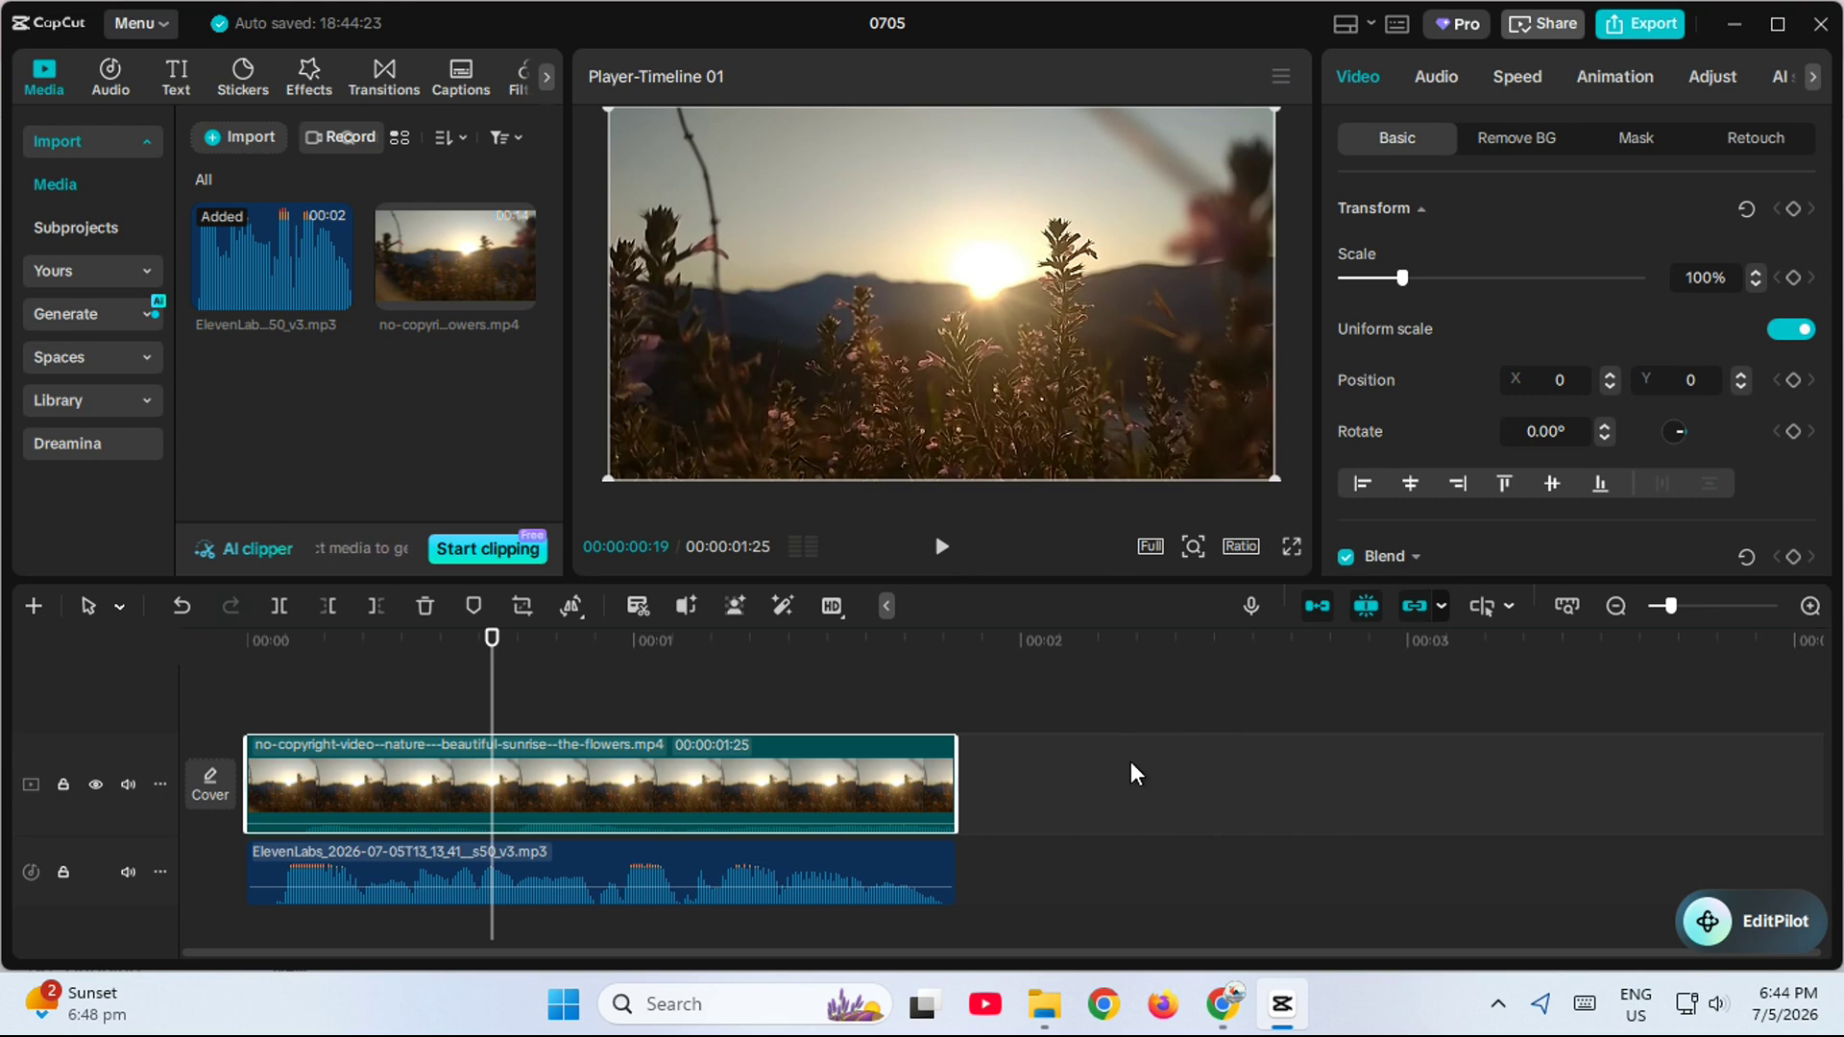
{"action": "left_click", "coordinate": [512, 865]}
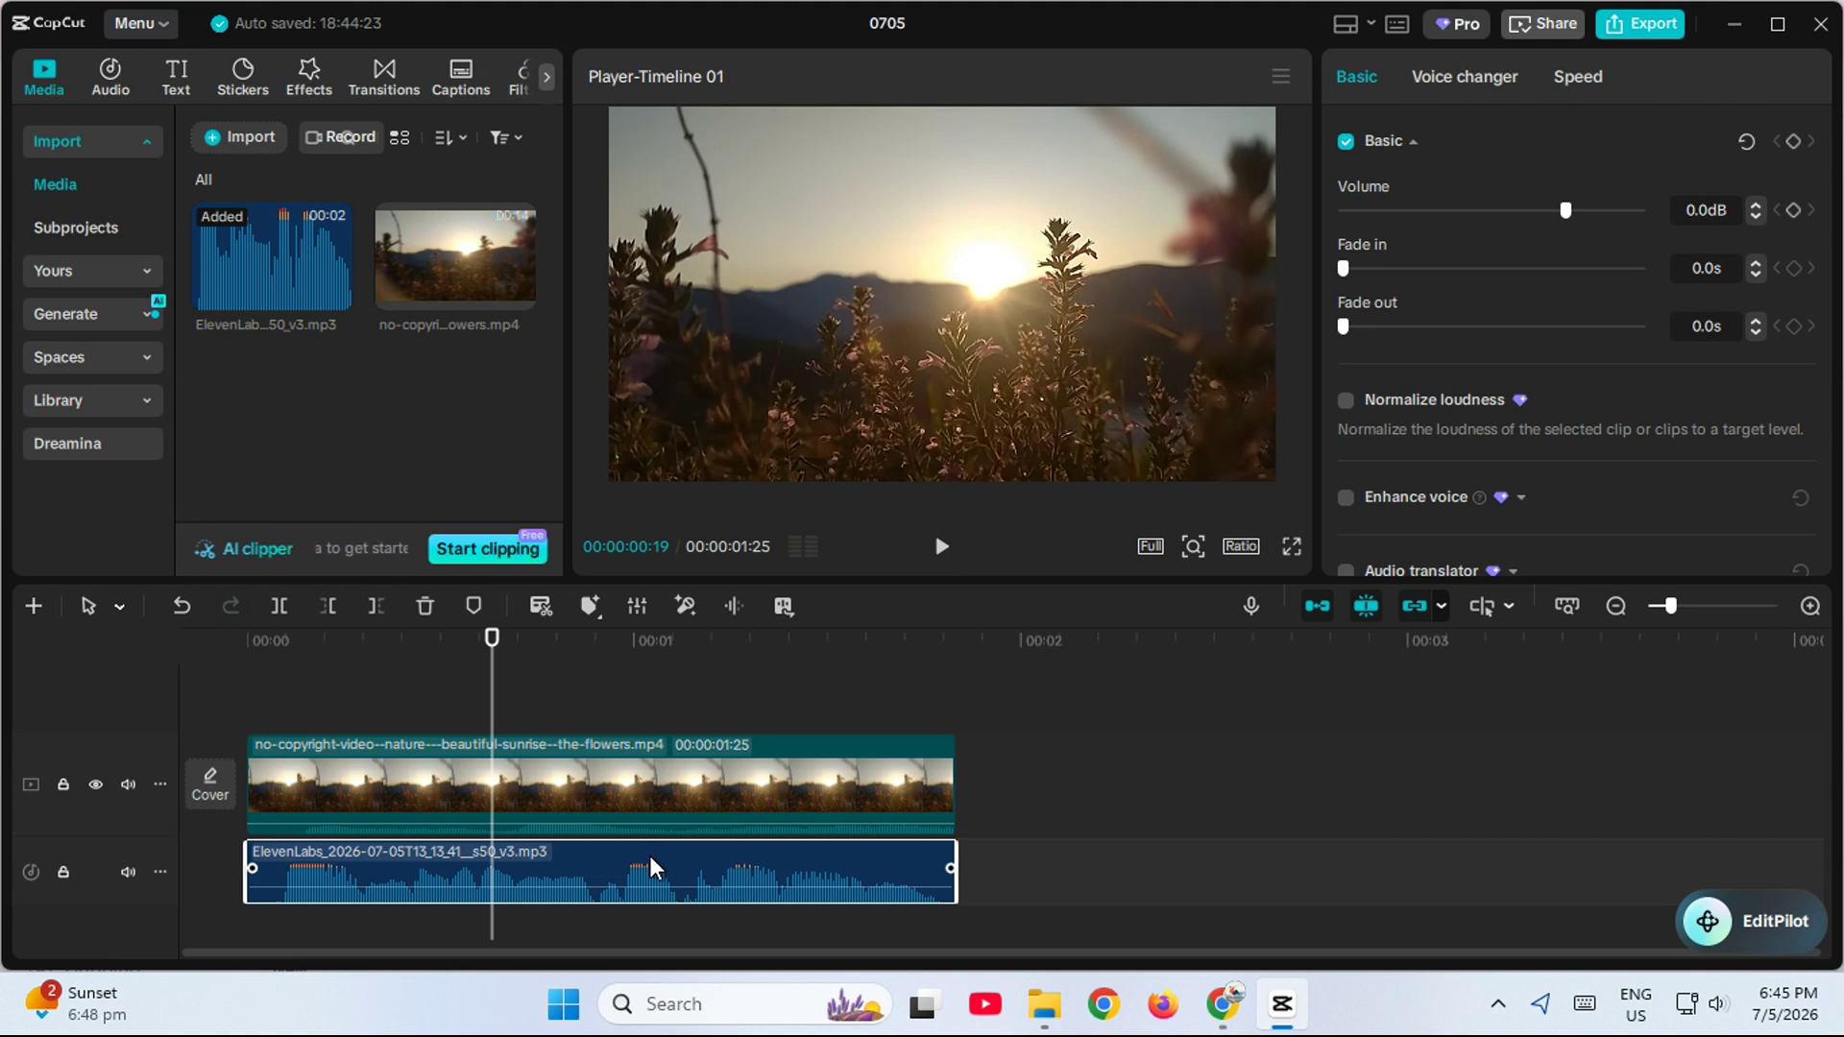
{"action": "left_click", "coordinate": [645, 667]}
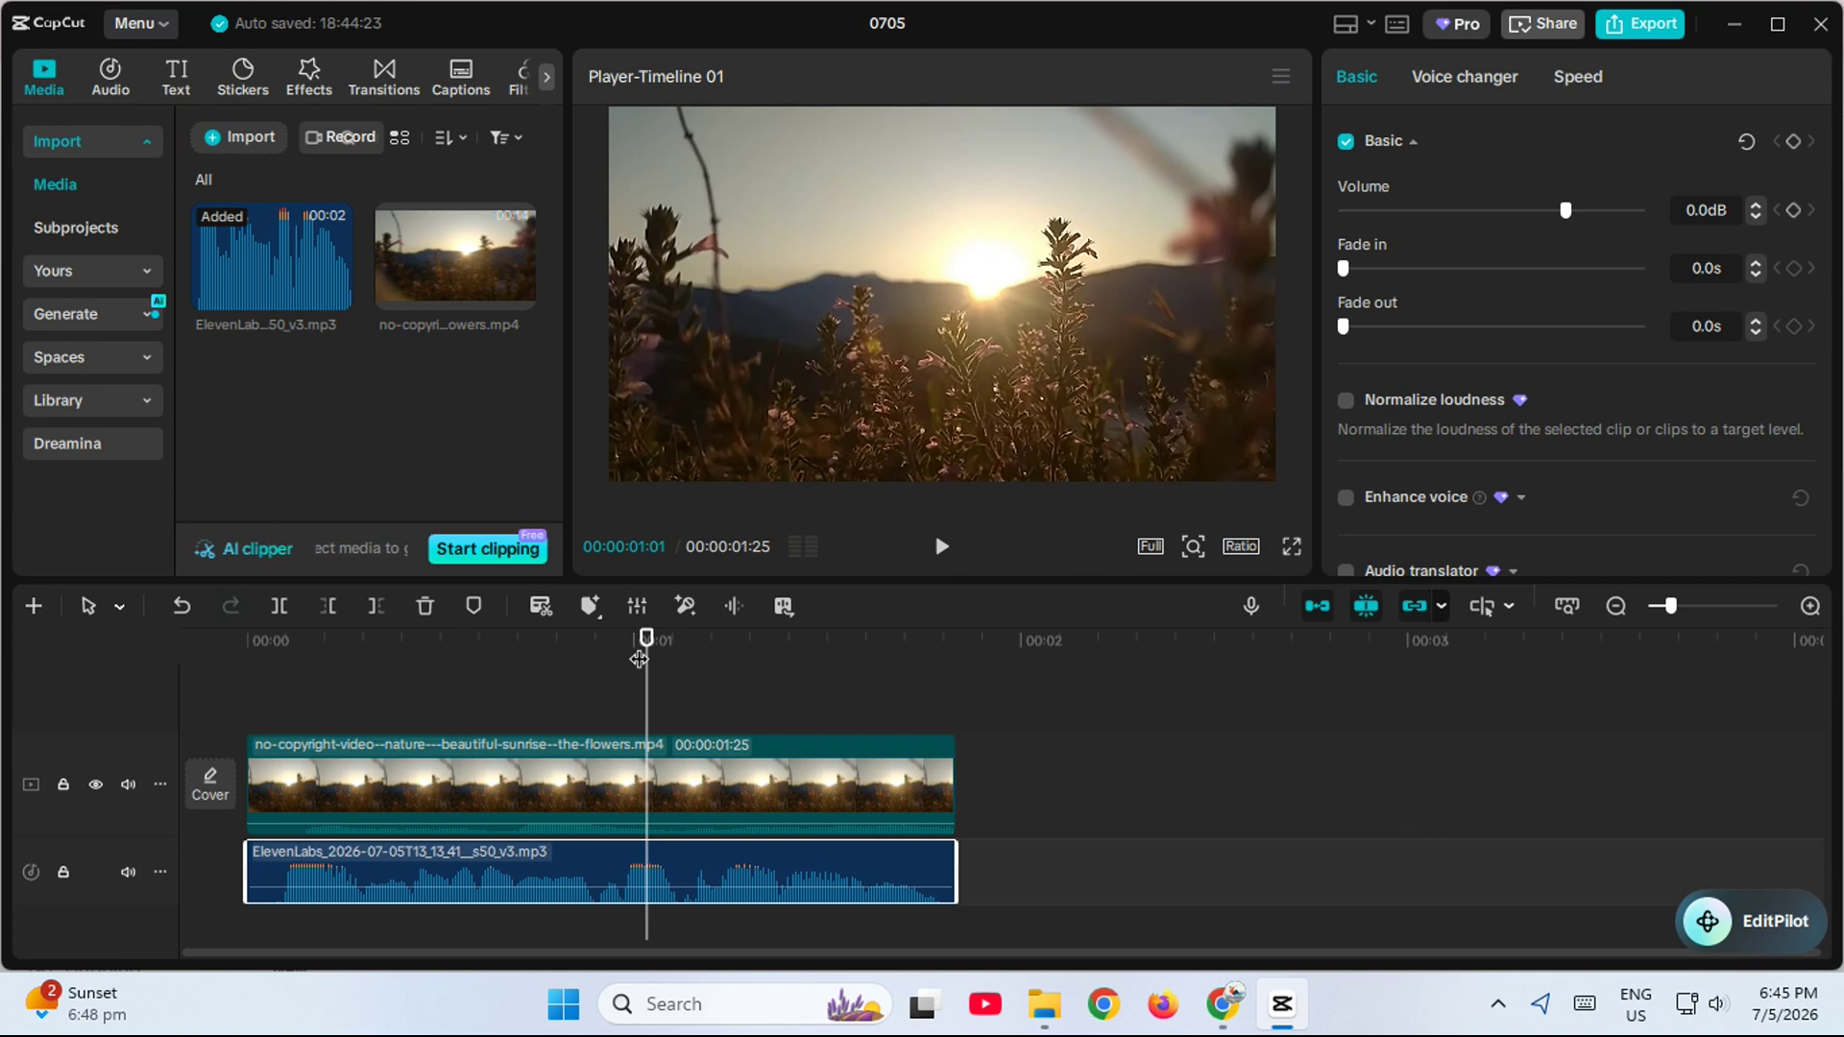
- Export the project as an mp4 video named 0705 without sharing it, and return to the ElevenLabs page
{"action": "left_click", "coordinate": [1643, 25]}
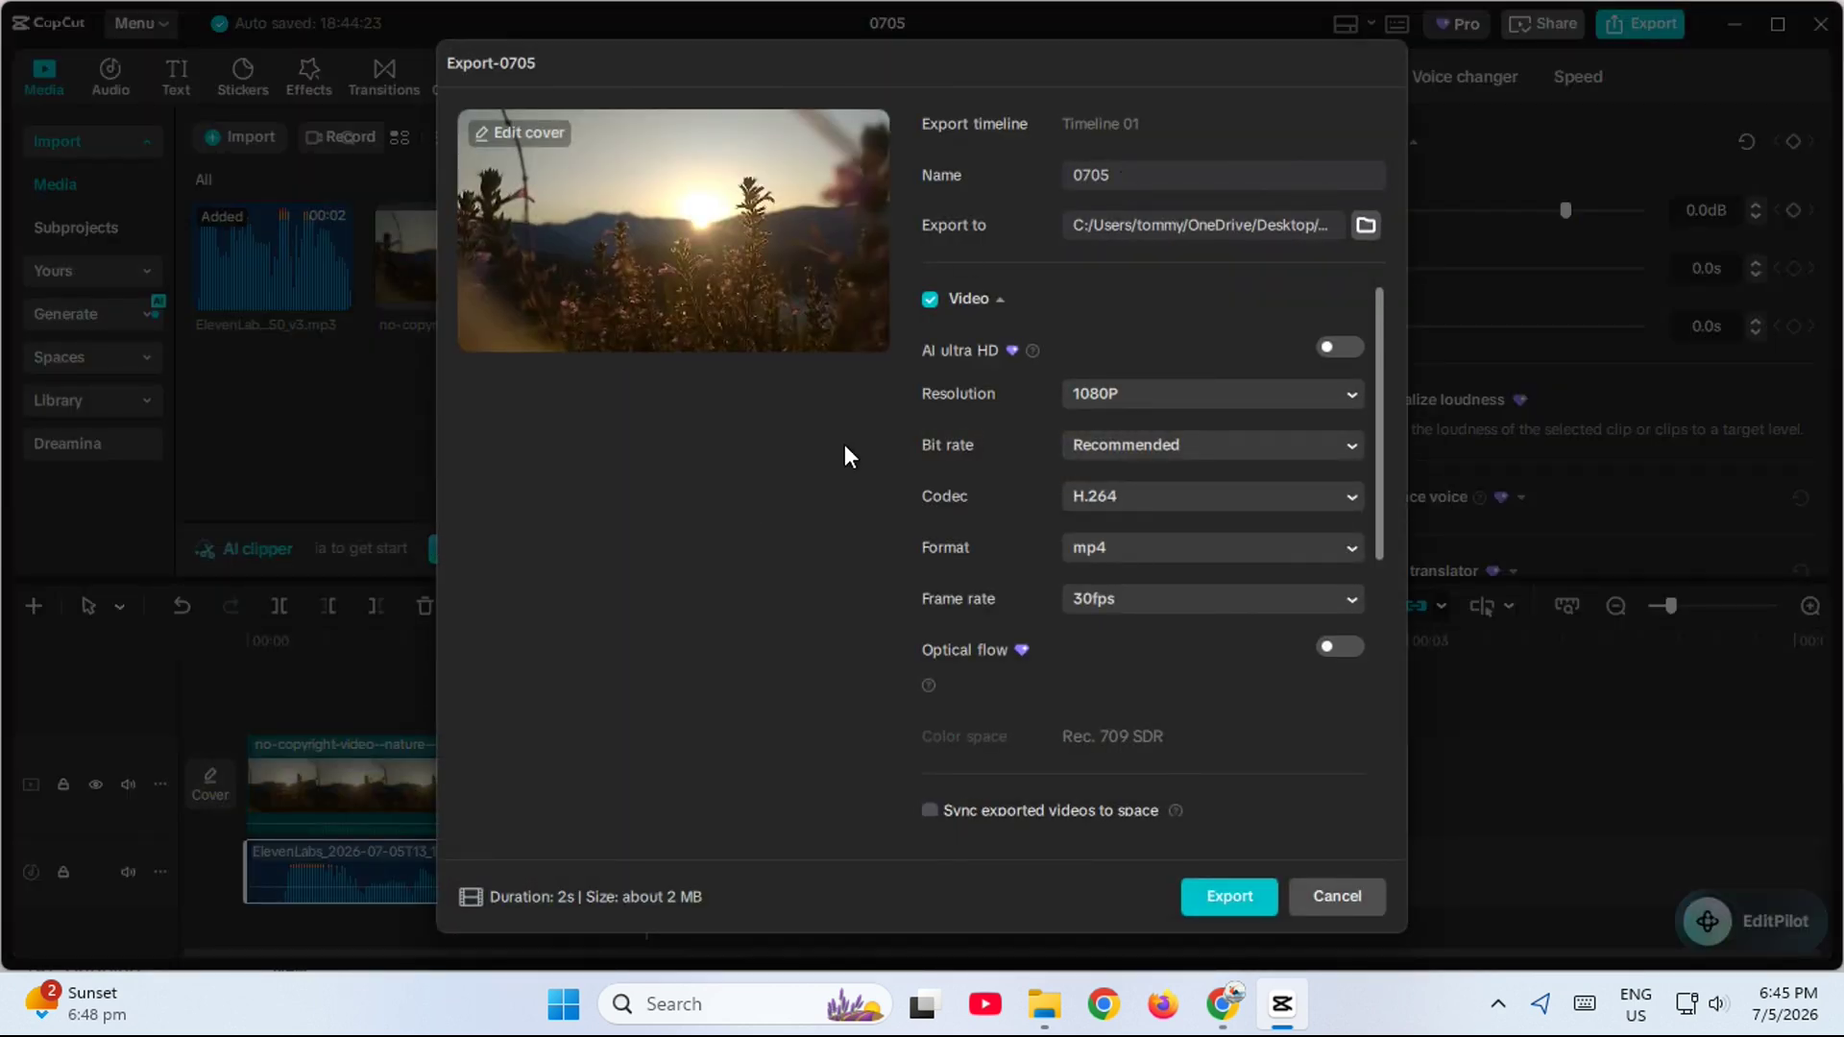
{"action": "left_click", "coordinate": [1068, 392]}
{"action": "left_click", "coordinate": [1074, 530]}
{"action": "left_click", "coordinate": [1205, 903]}
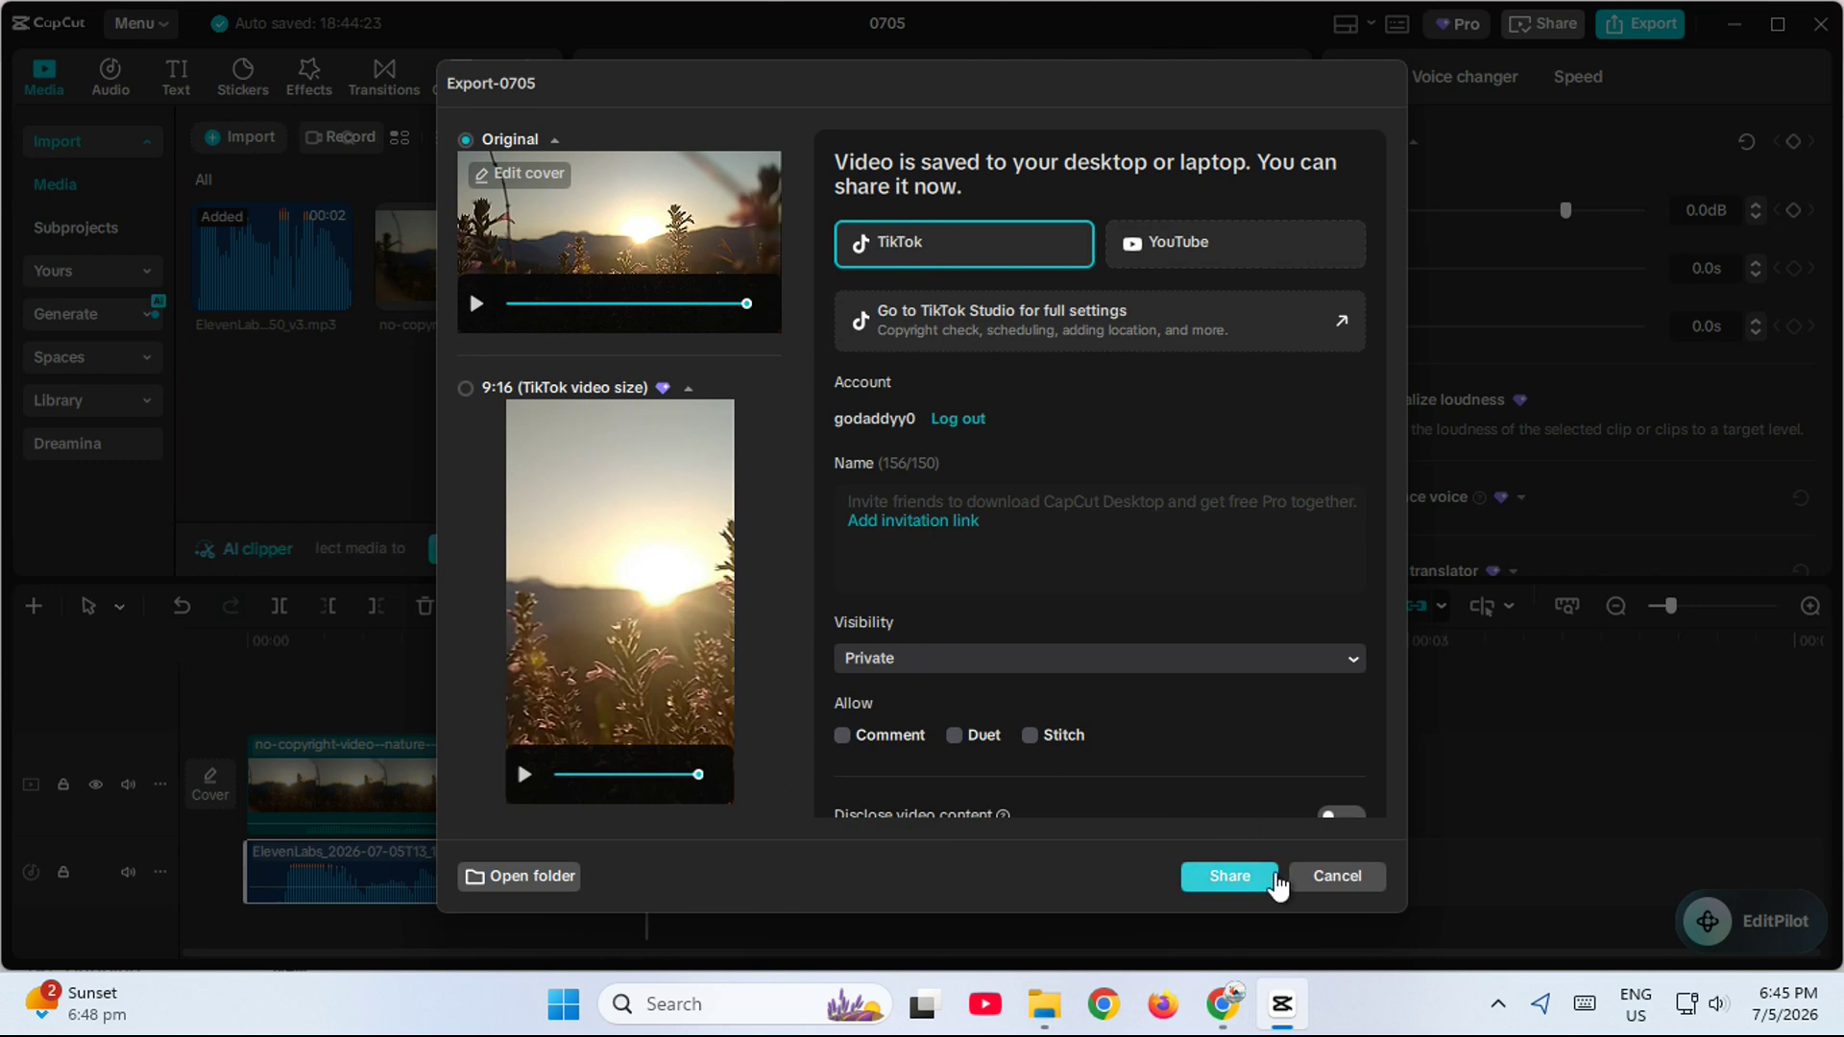
{"action": "left_click", "coordinate": [1311, 874]}
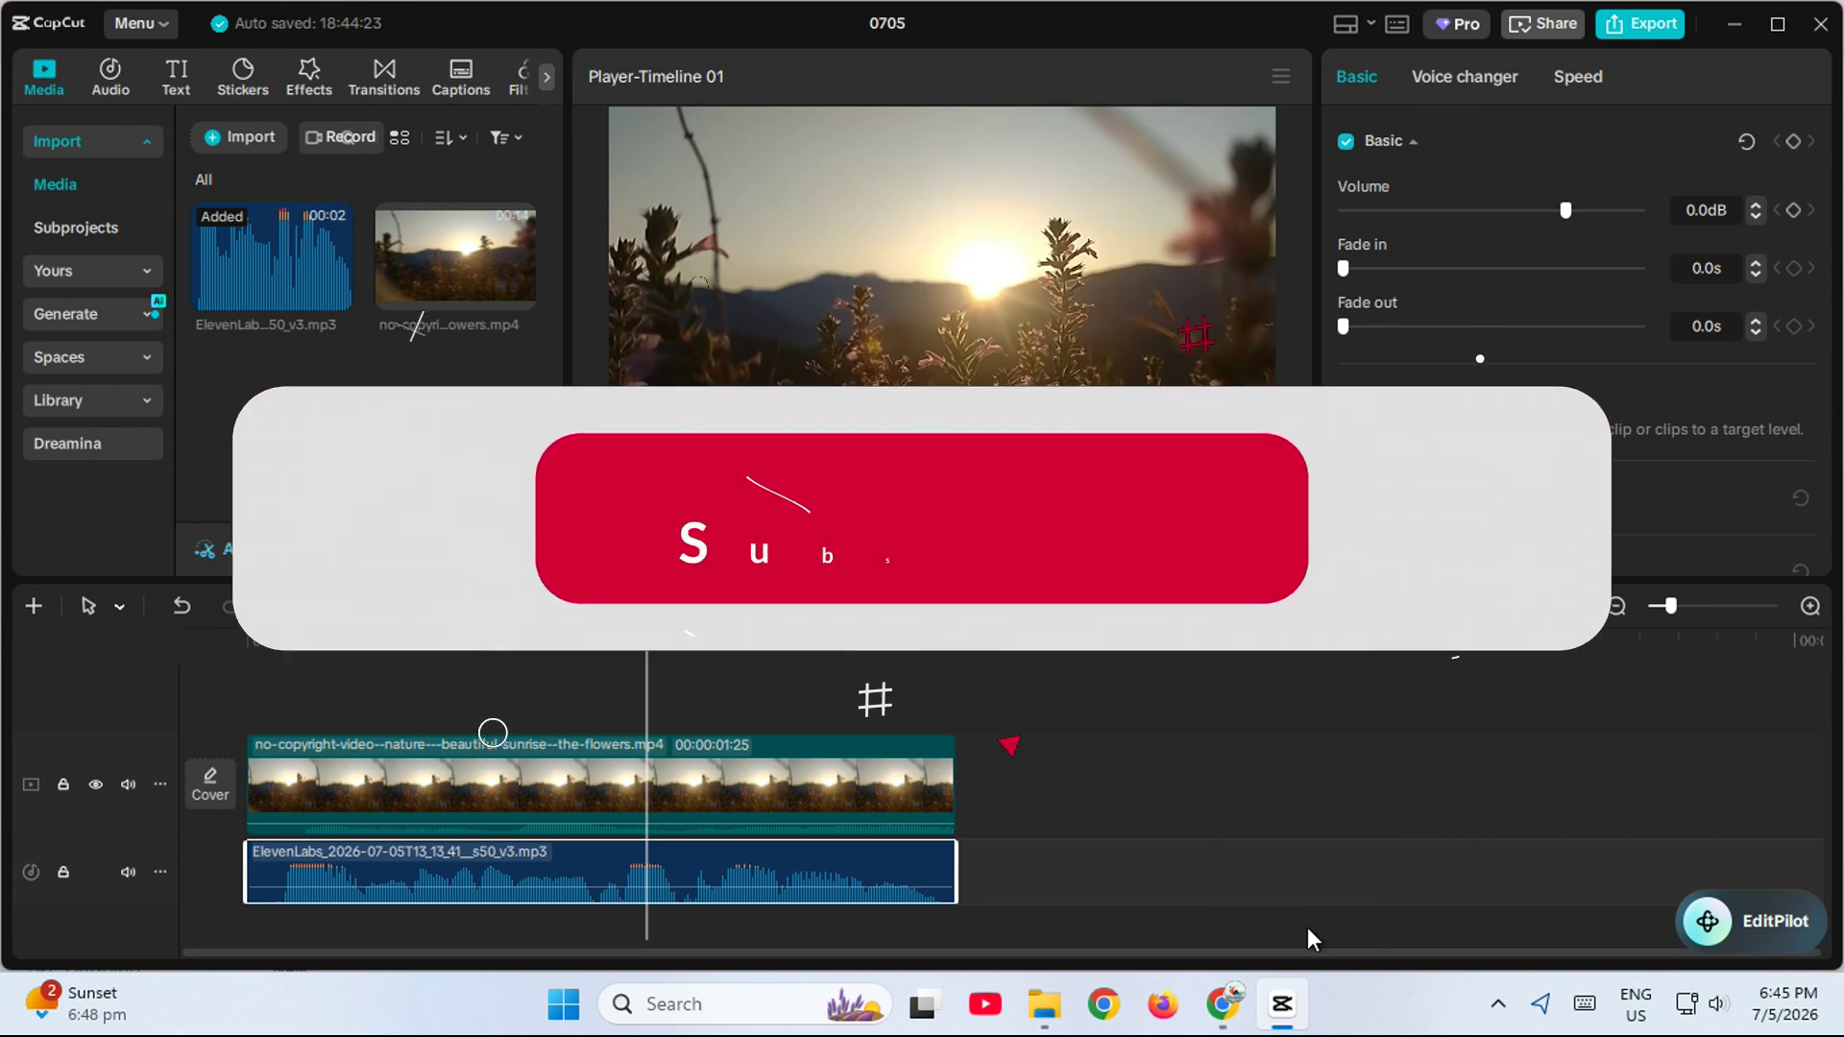
{"action": "left_click", "coordinate": [1283, 1003]}
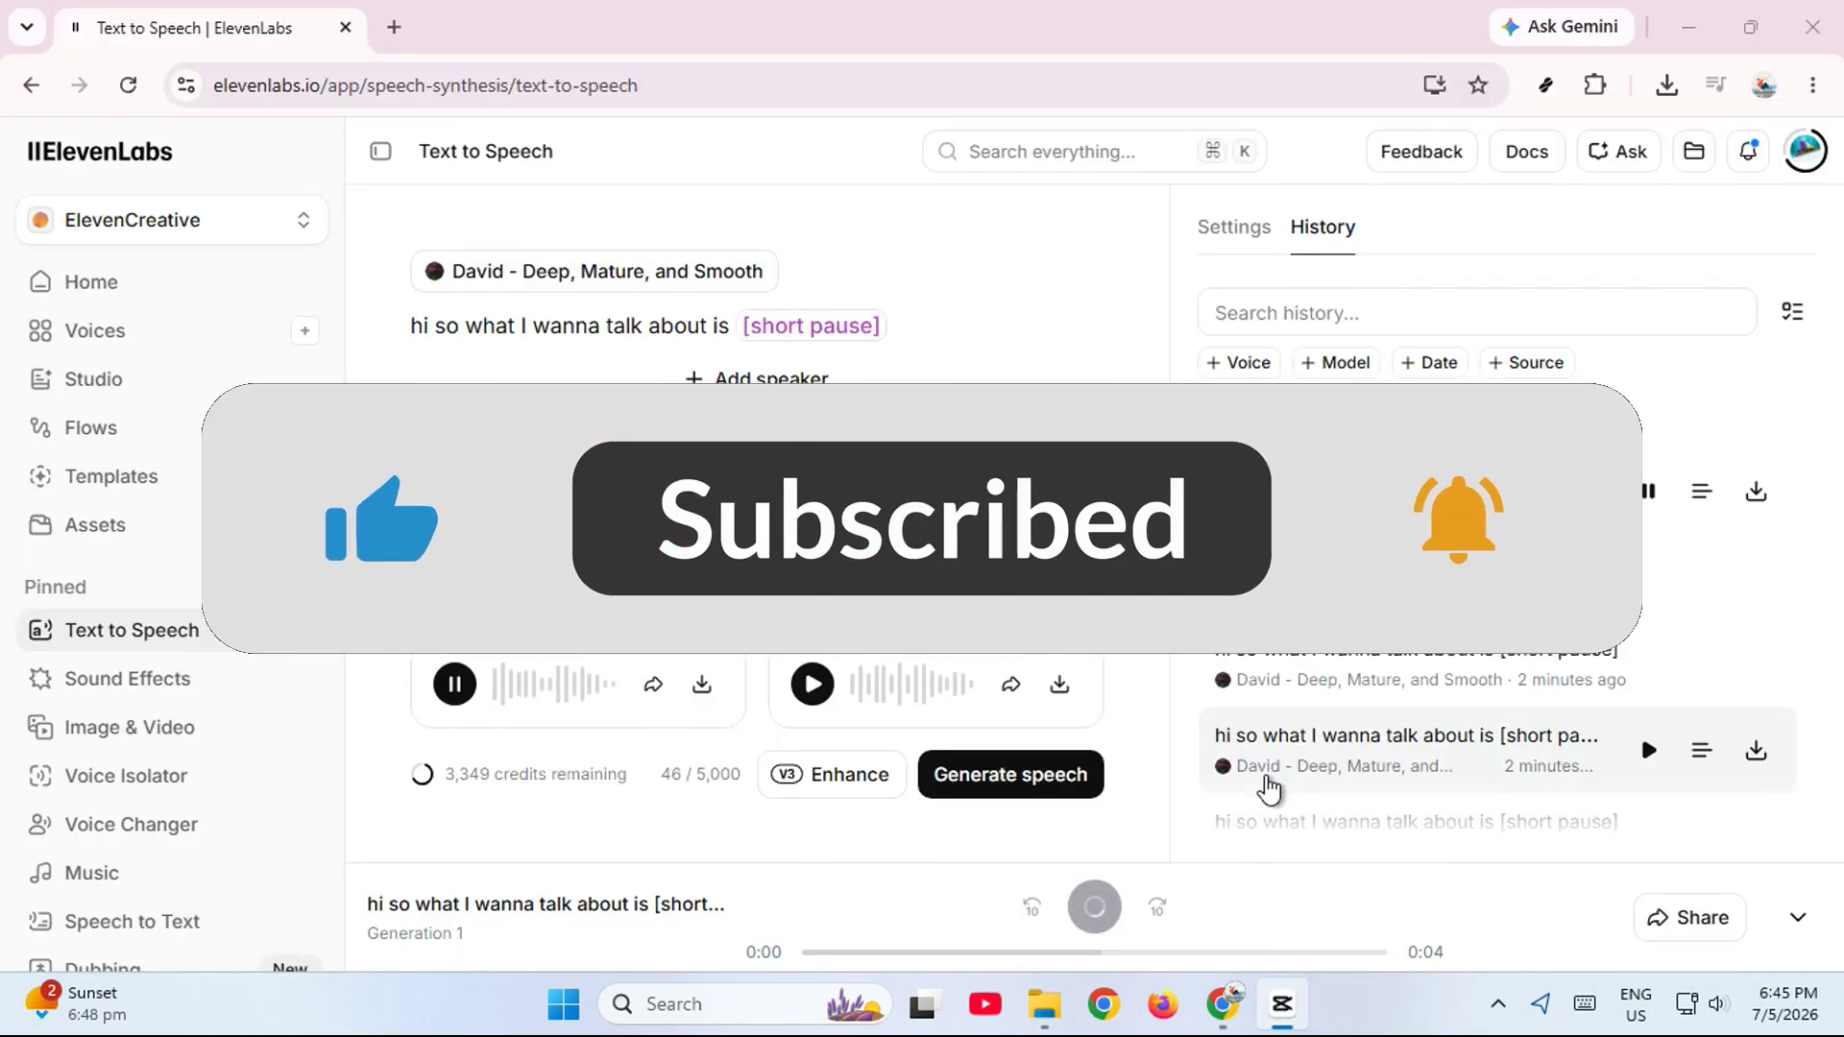